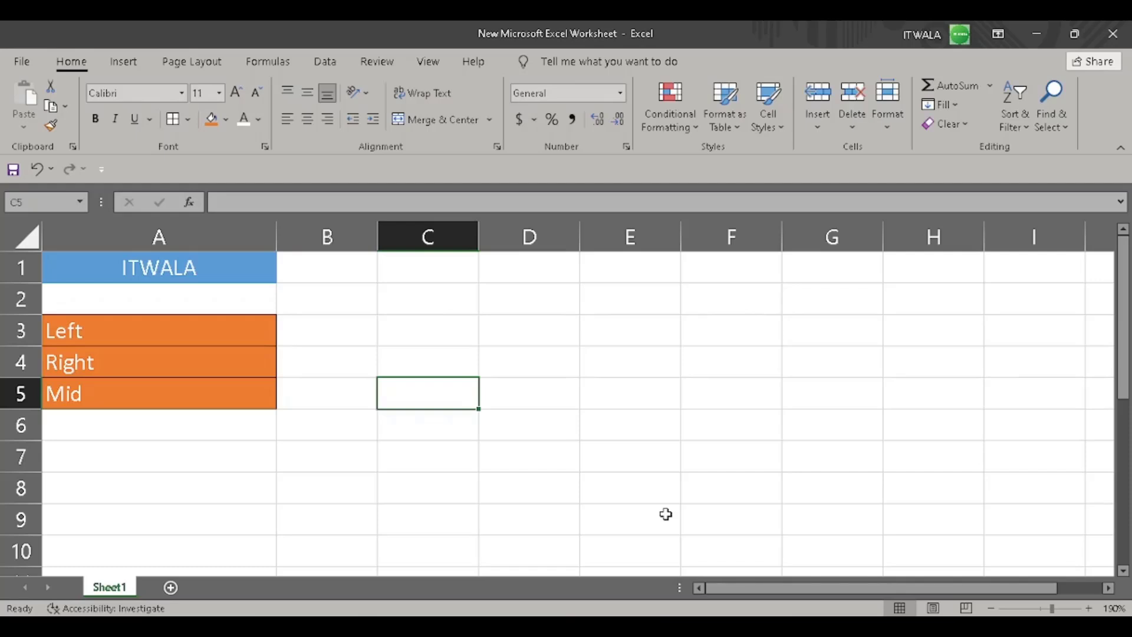
Enter =LEFT(A1,1) in B3 so it returns "I" from ITWALA.
left_click(325, 334)
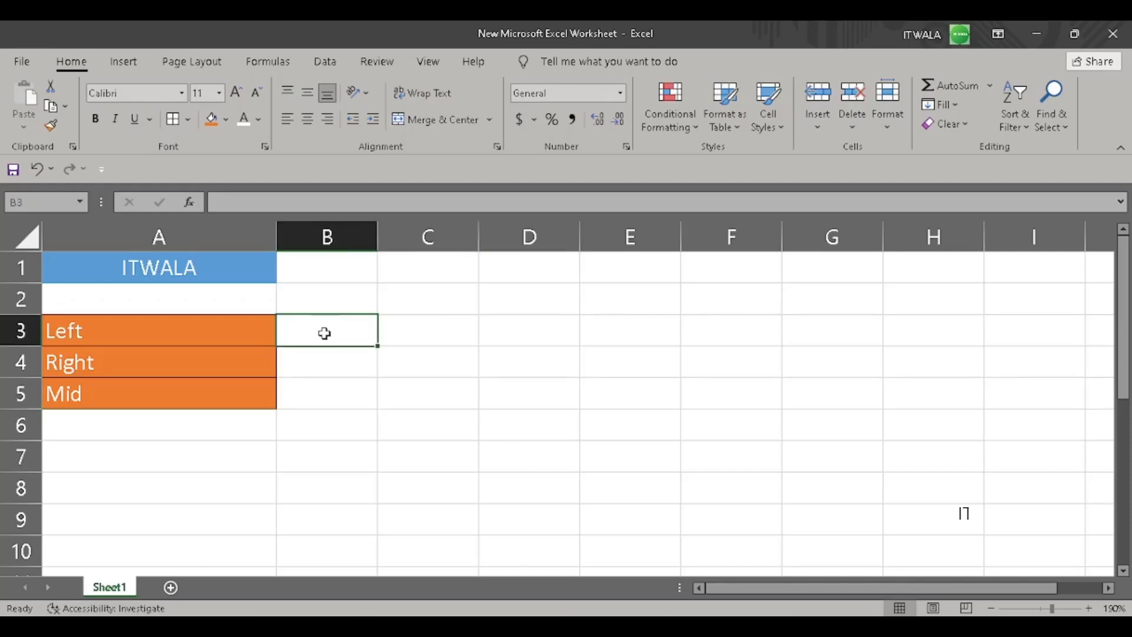
type("=left")
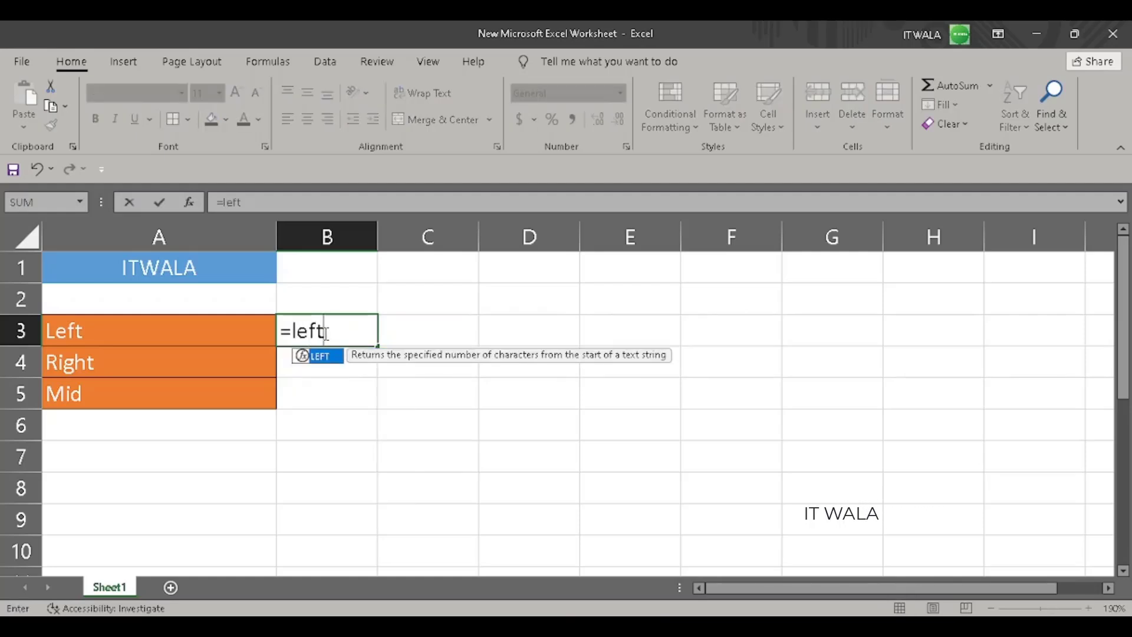
key("Tab")
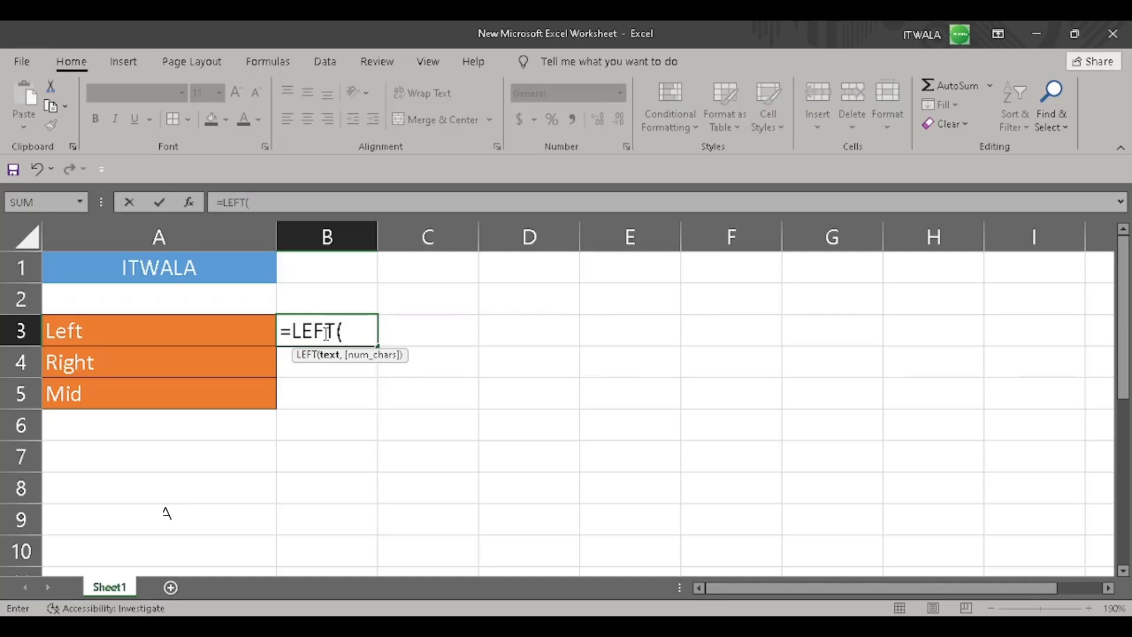
key("Up")
key("Up")
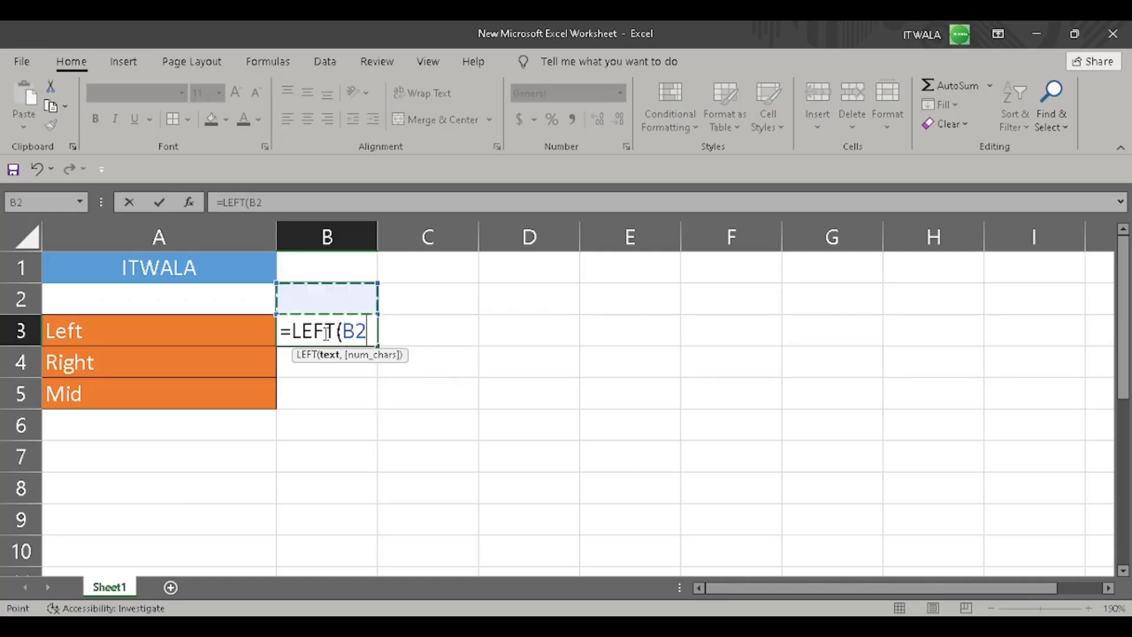
key("Left")
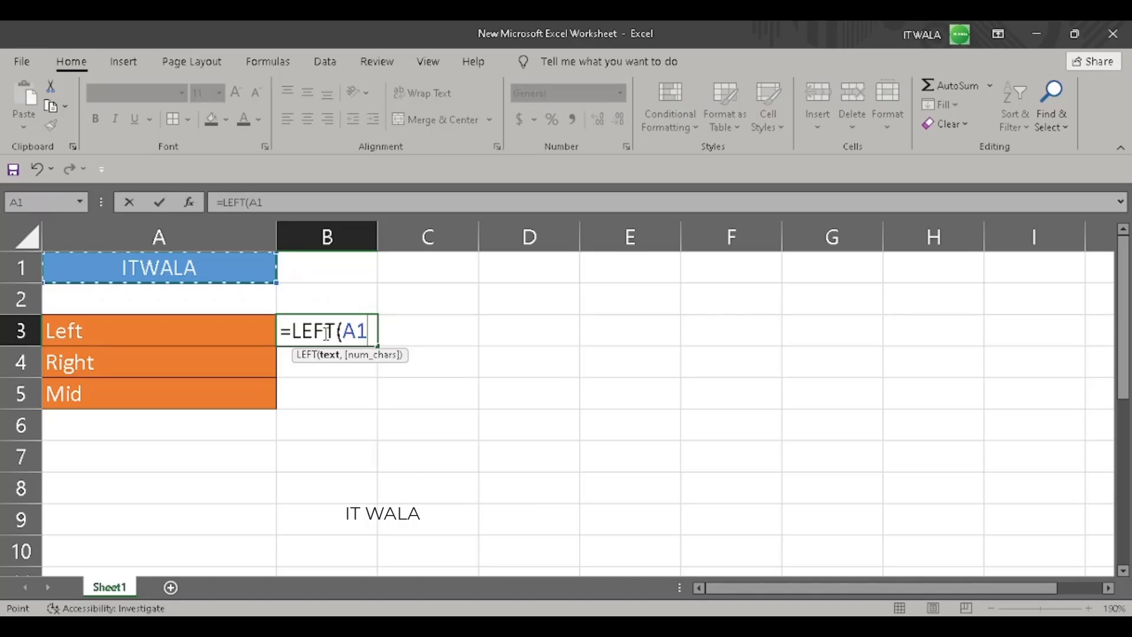
type(",")
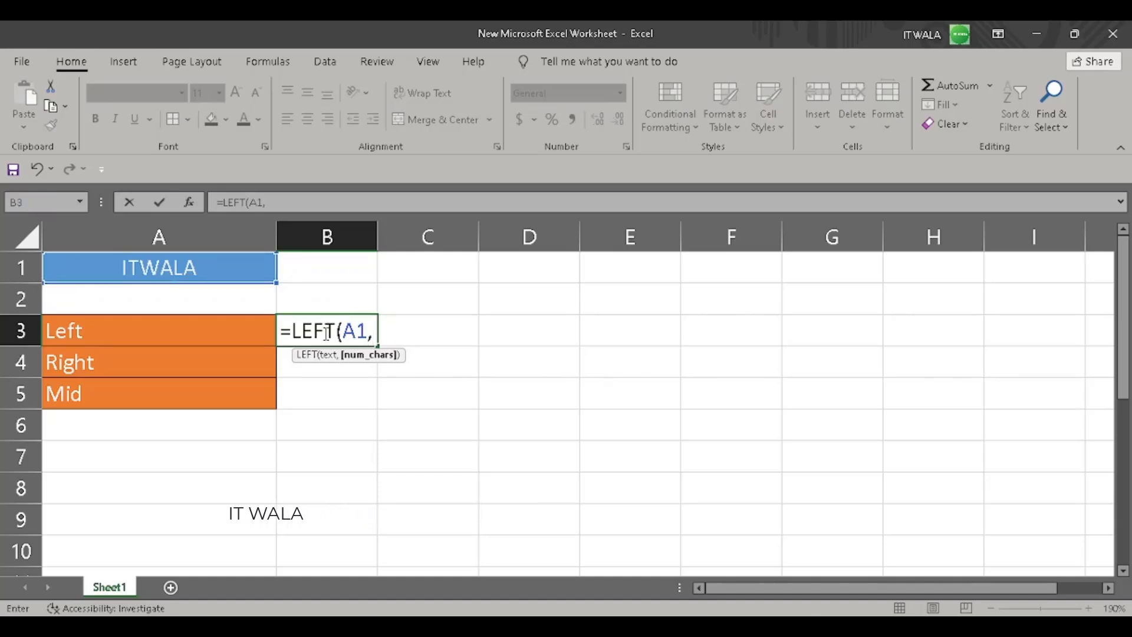
type("1)")
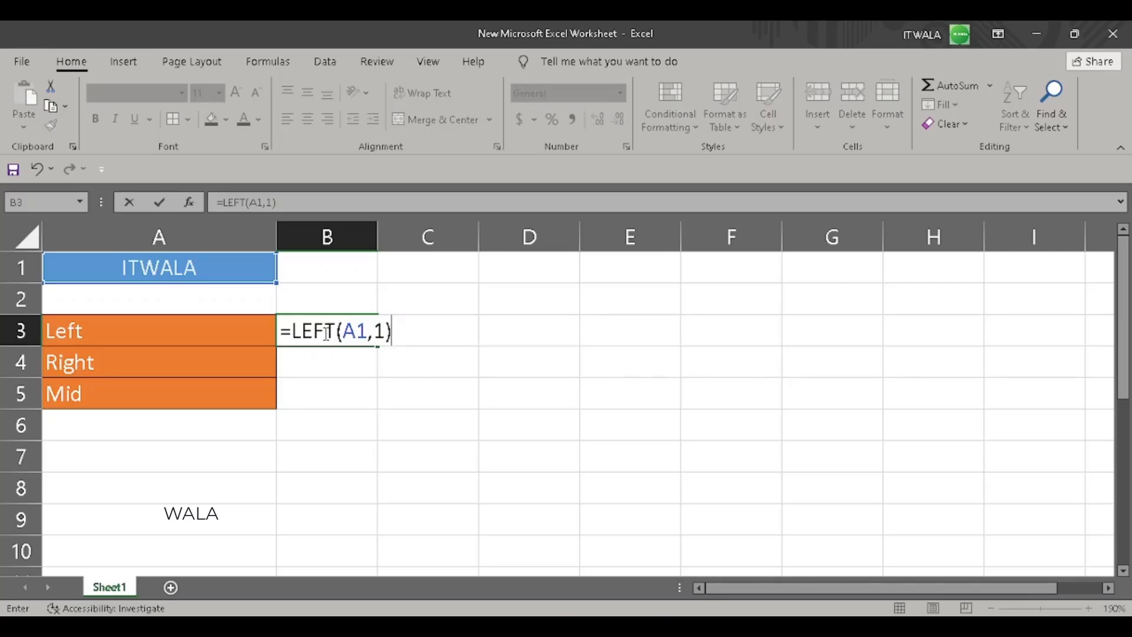
key("Tab")
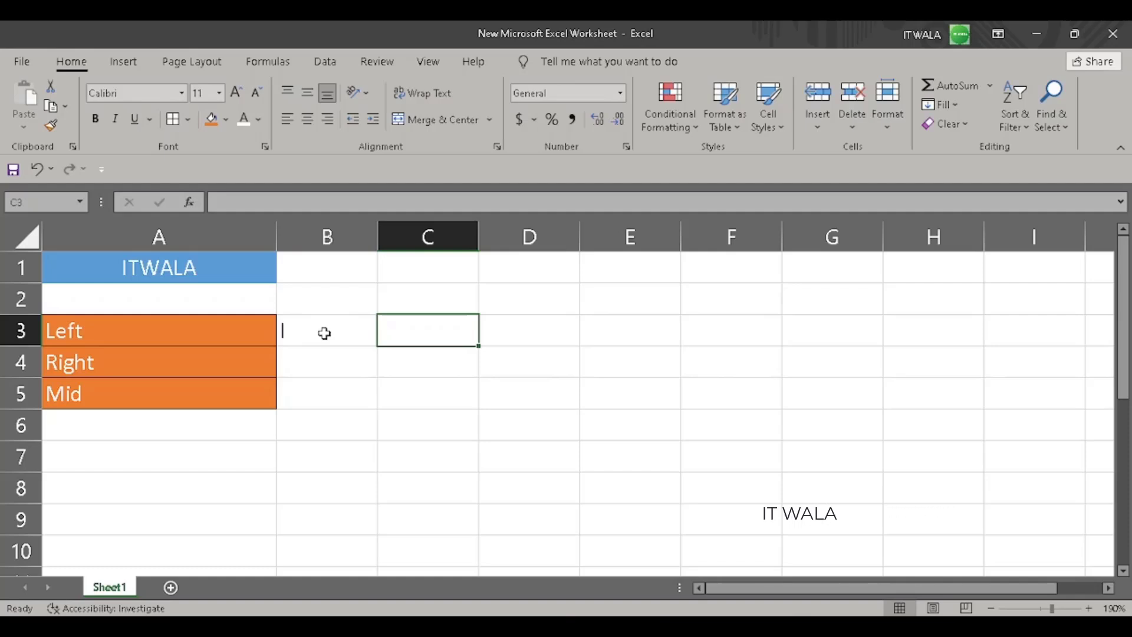
Rewrite B3 as =LEFT(A1,2) so it returns "IT".
left_click(325, 333)
type("=lef")
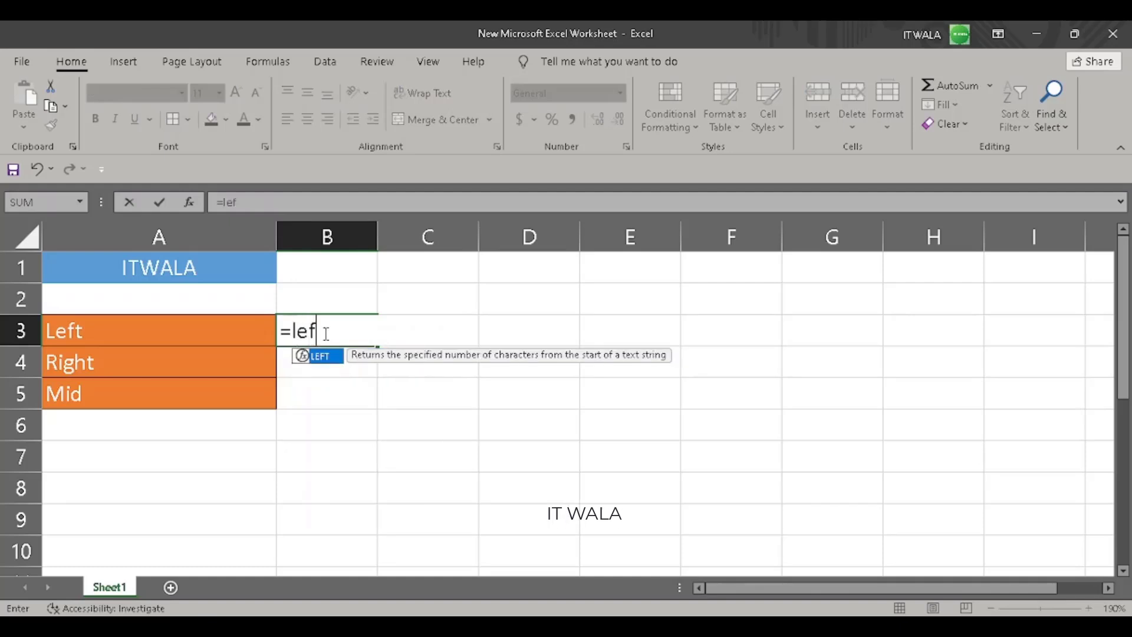
key("Tab")
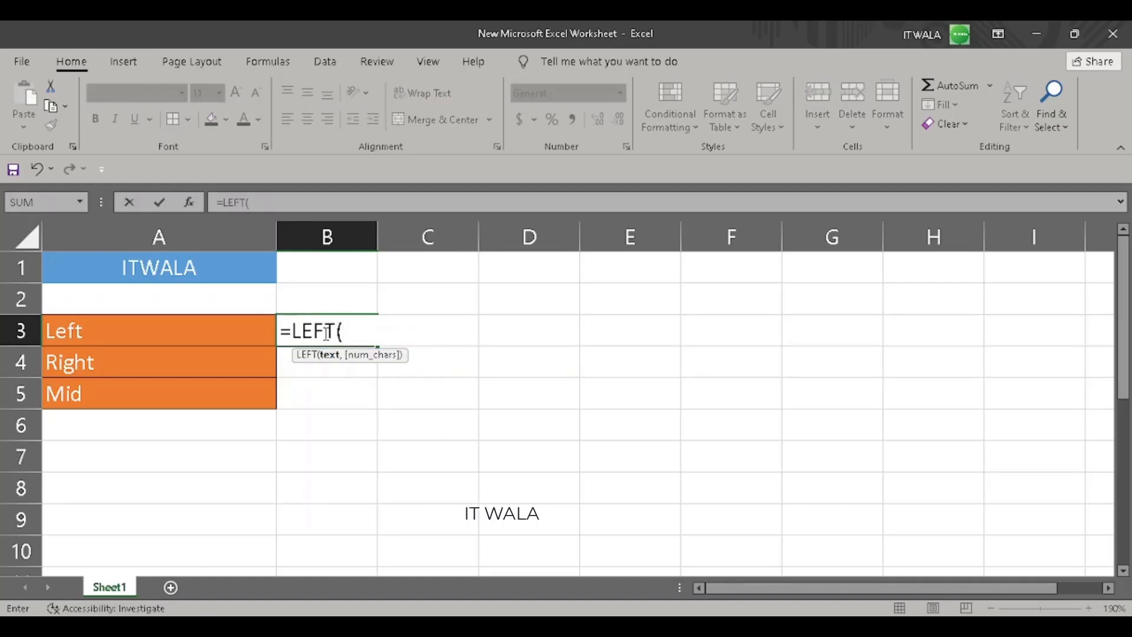
key("Up")
key("Up")
key("Left")
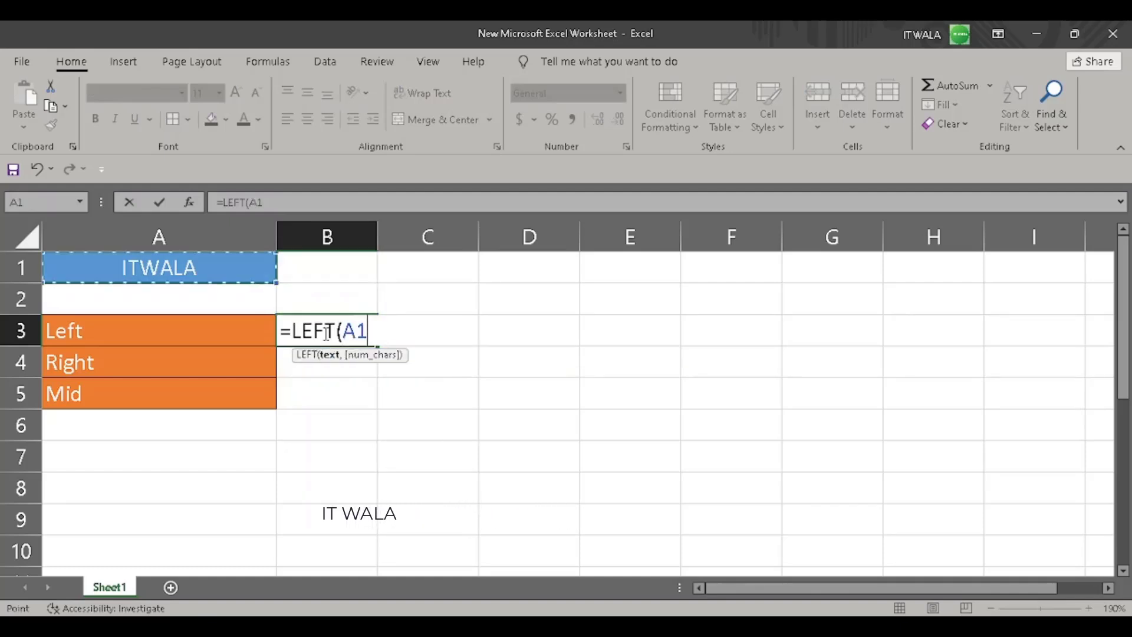
type(",2")
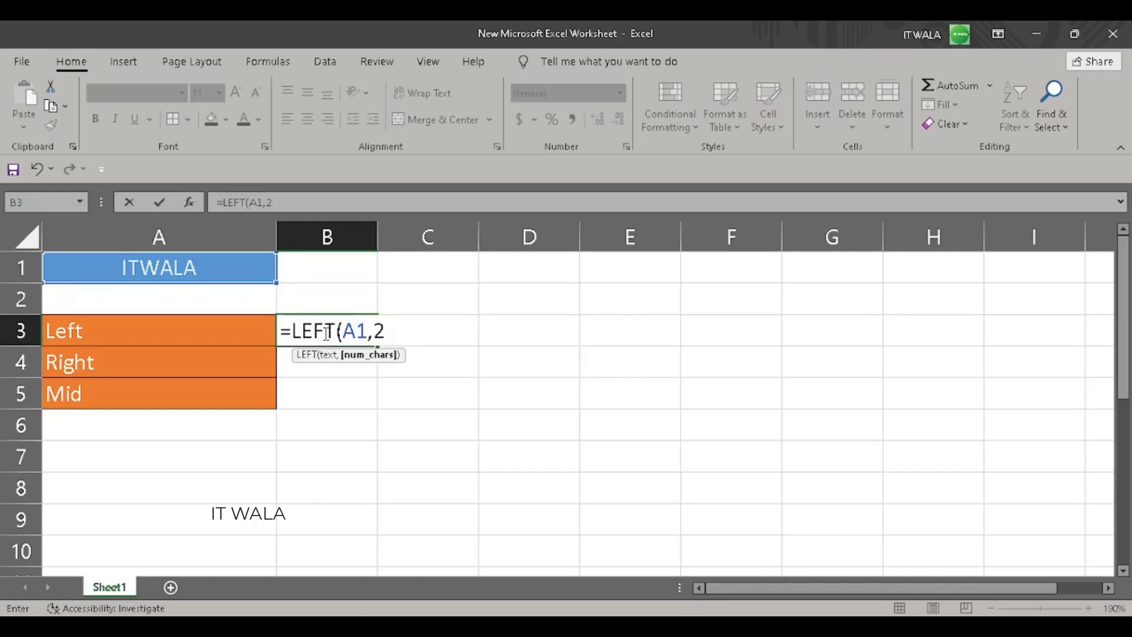
type(")")
key("Tab")
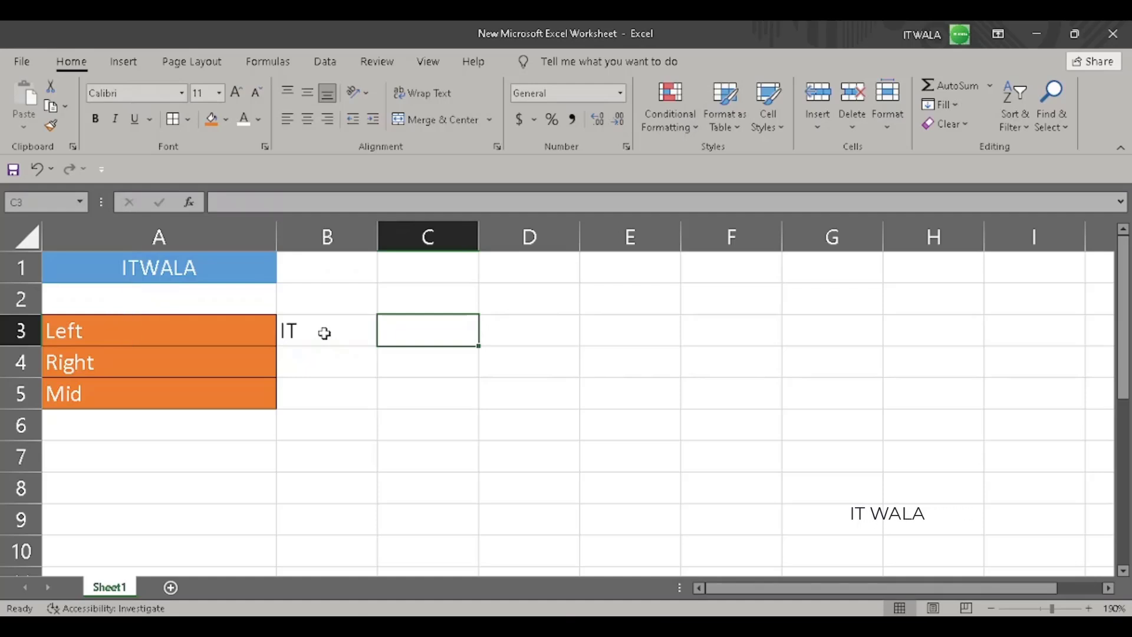
Replace B3's formula with =LEFT(A1,4) to return "ITWA", then move to row 4.
left_click(324, 334)
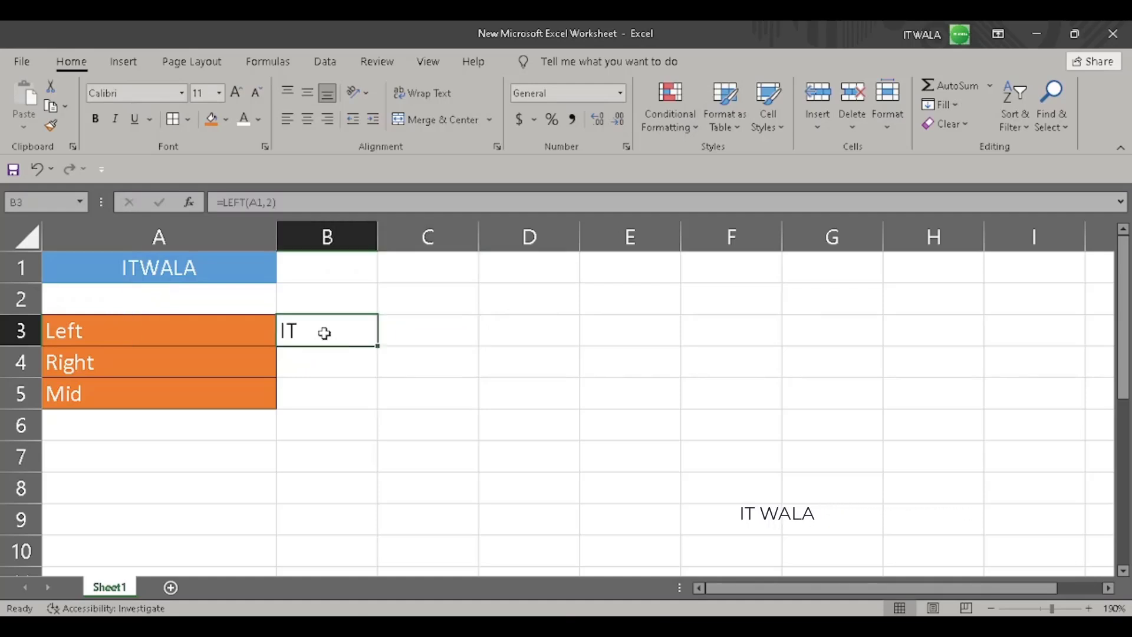
double_click(324, 334)
key("Escape")
type("=lef")
key("Tab")
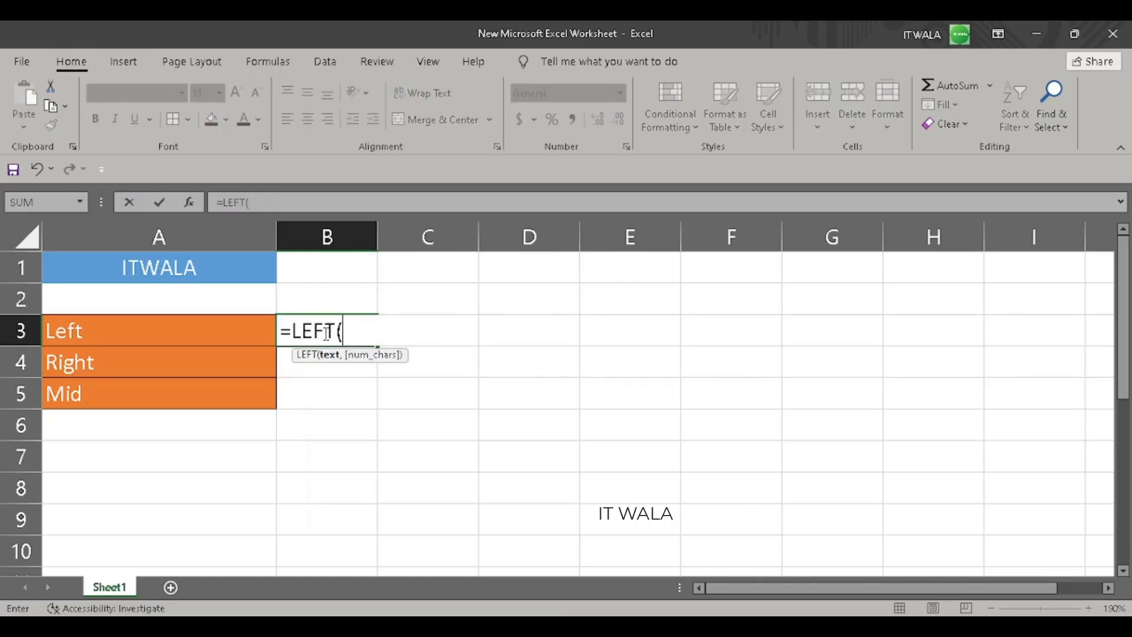
key("Up")
key("Up")
key("Left")
type(",")
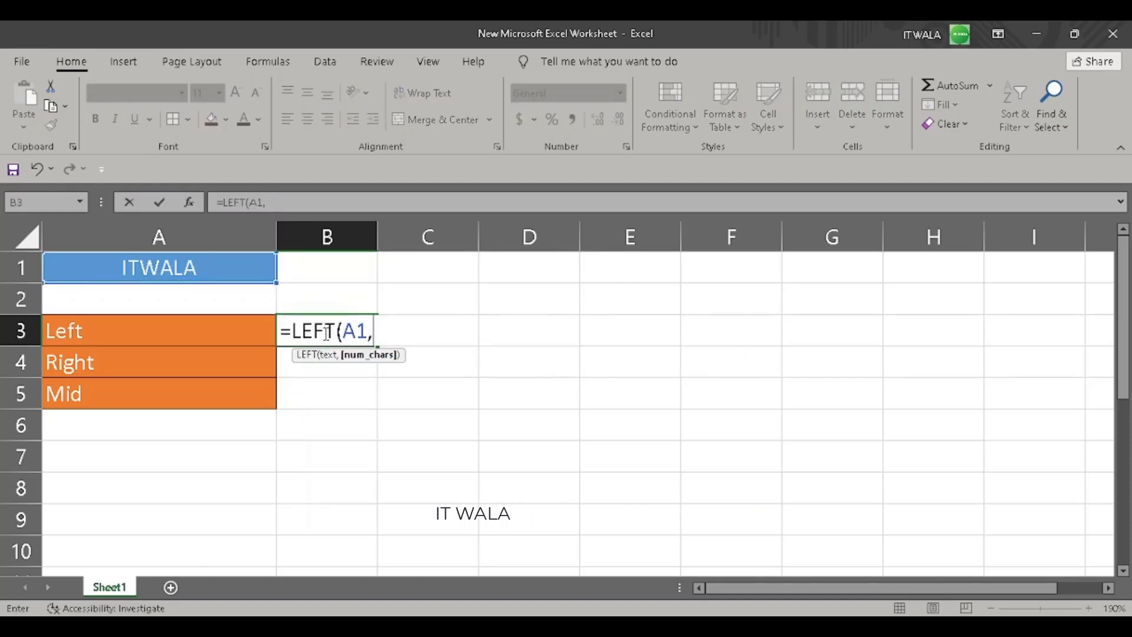
type("4)")
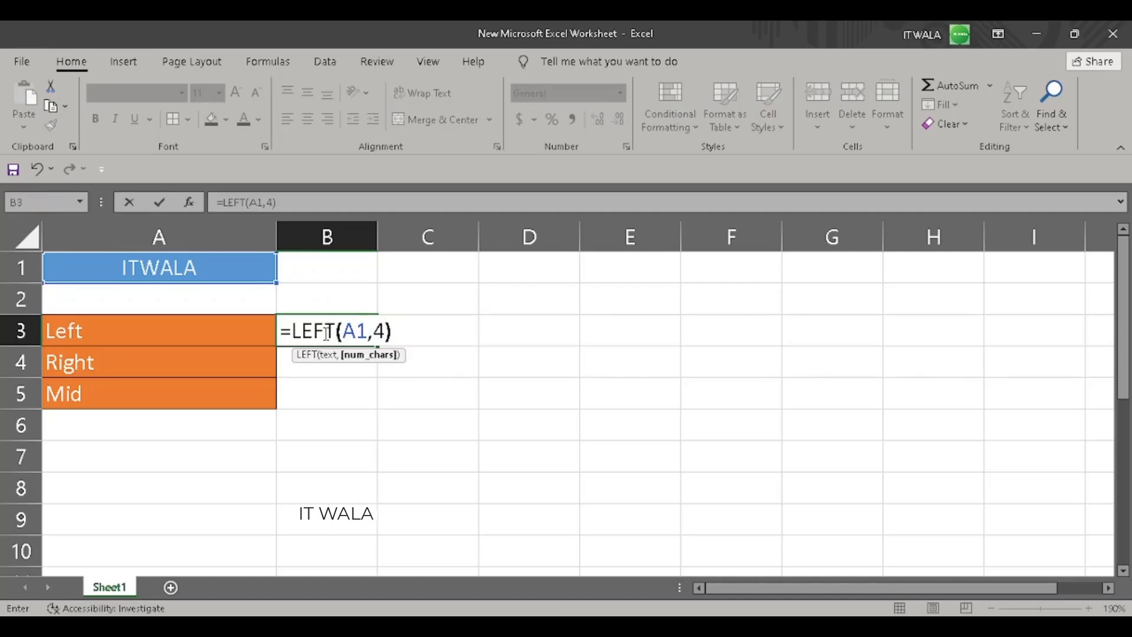
key("Return")
key("Right")
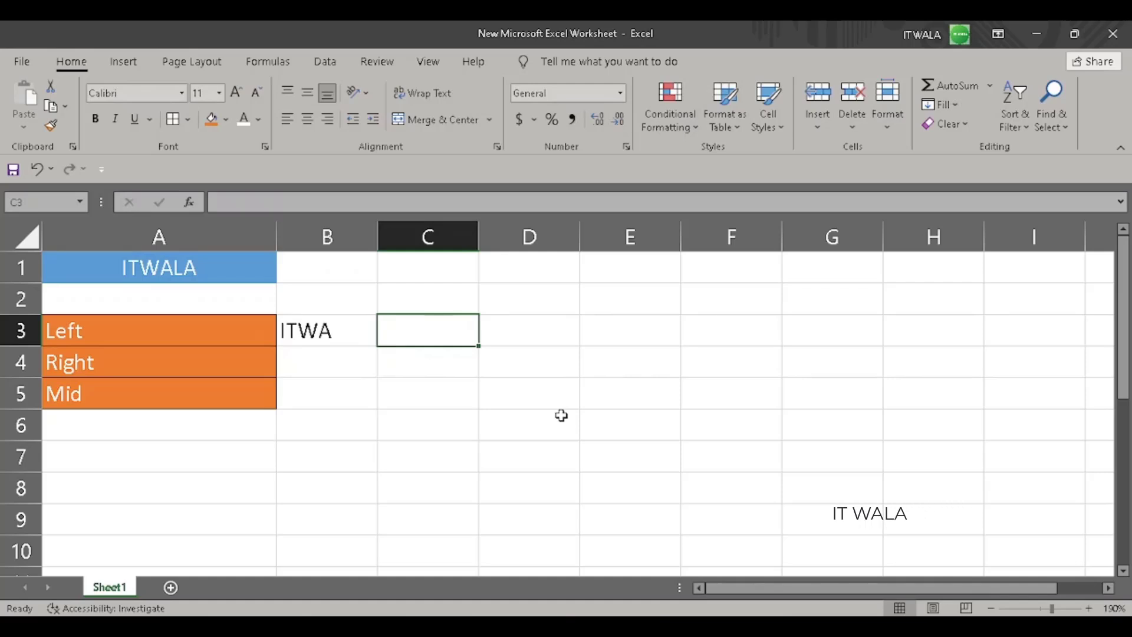
key("Return")
Enter =RIGHT(A1,1) in B4 so it returns "A".
key("Left")
type("=righ")
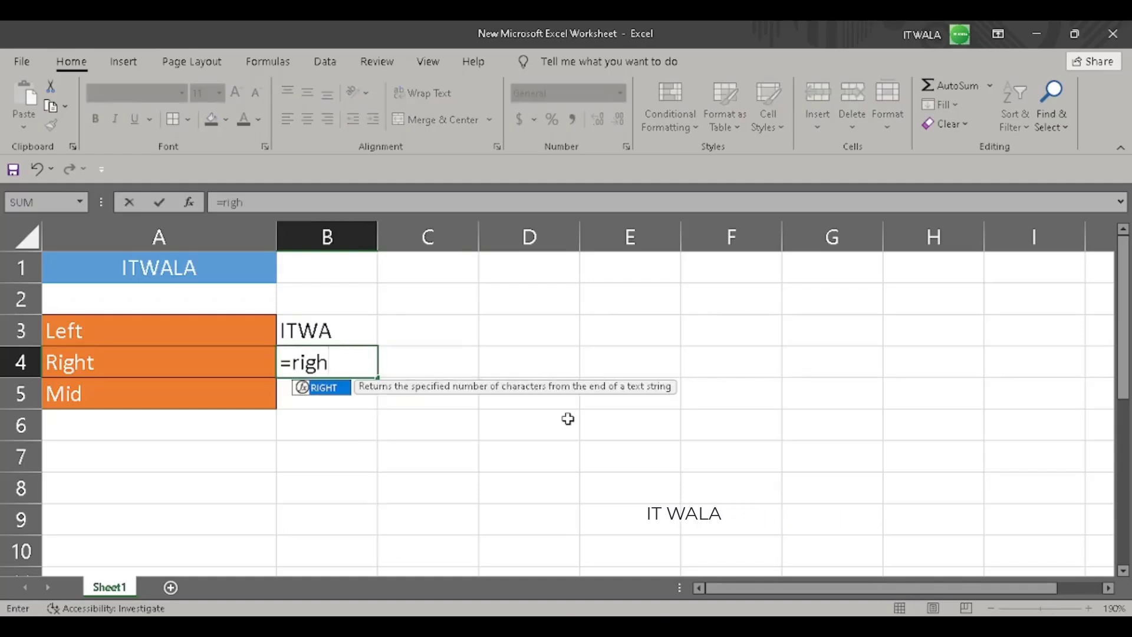
key("Tab")
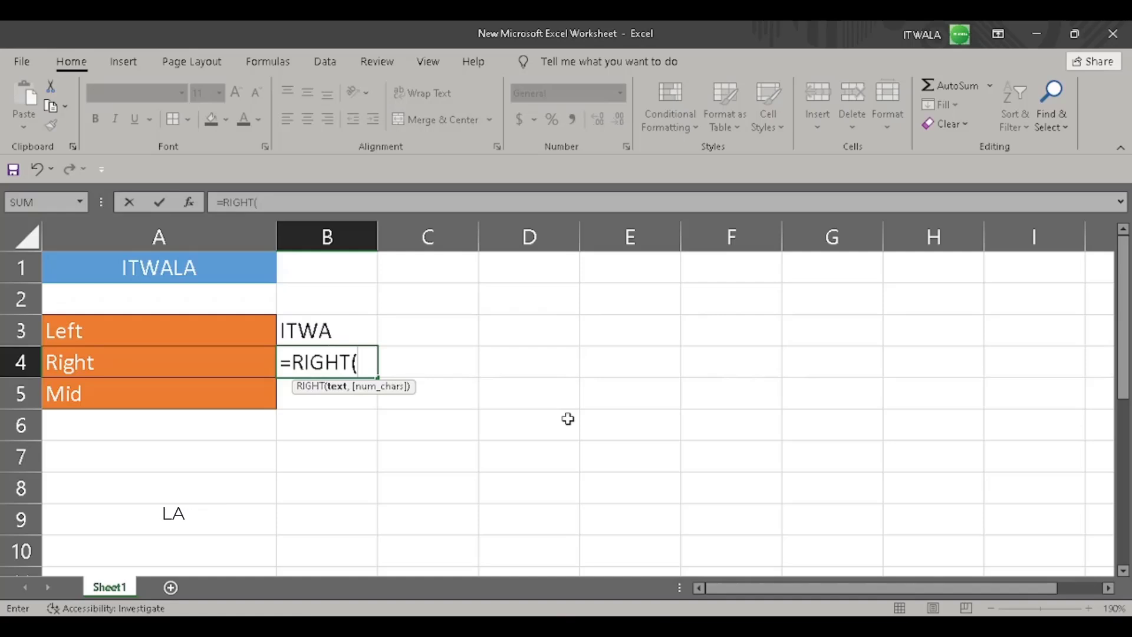
key("Up")
key("Up")
key("Up")
key("Left")
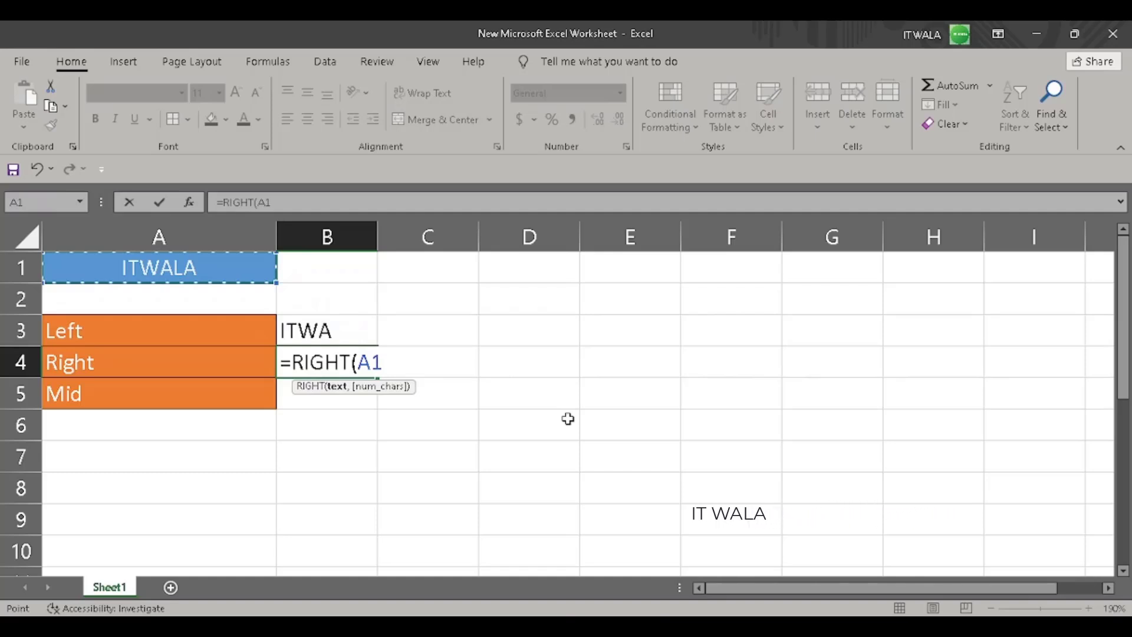
type(",")
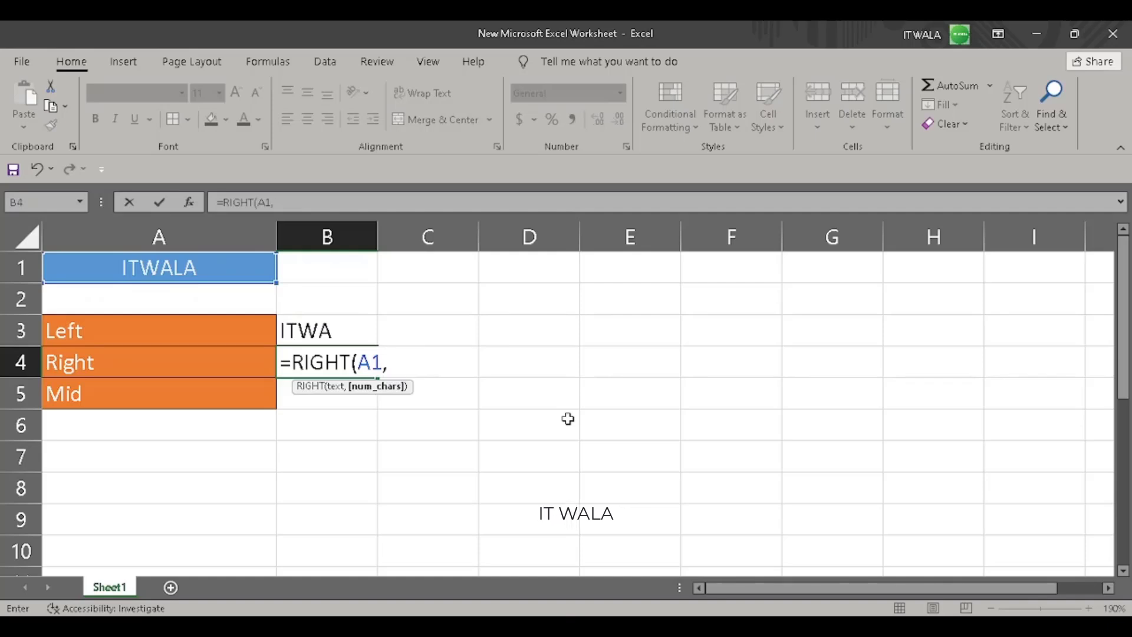
type("1)")
key("Tab")
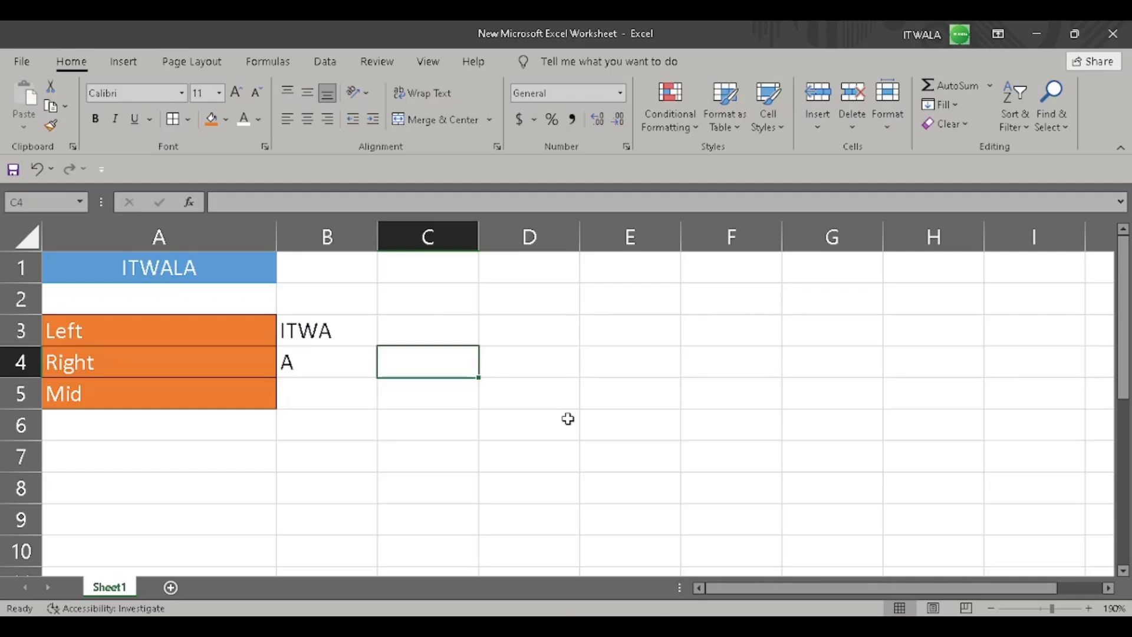
Rewrite B4 as =RIGHT(A1,2) so it returns "LA".
key("Left")
type("=ri")
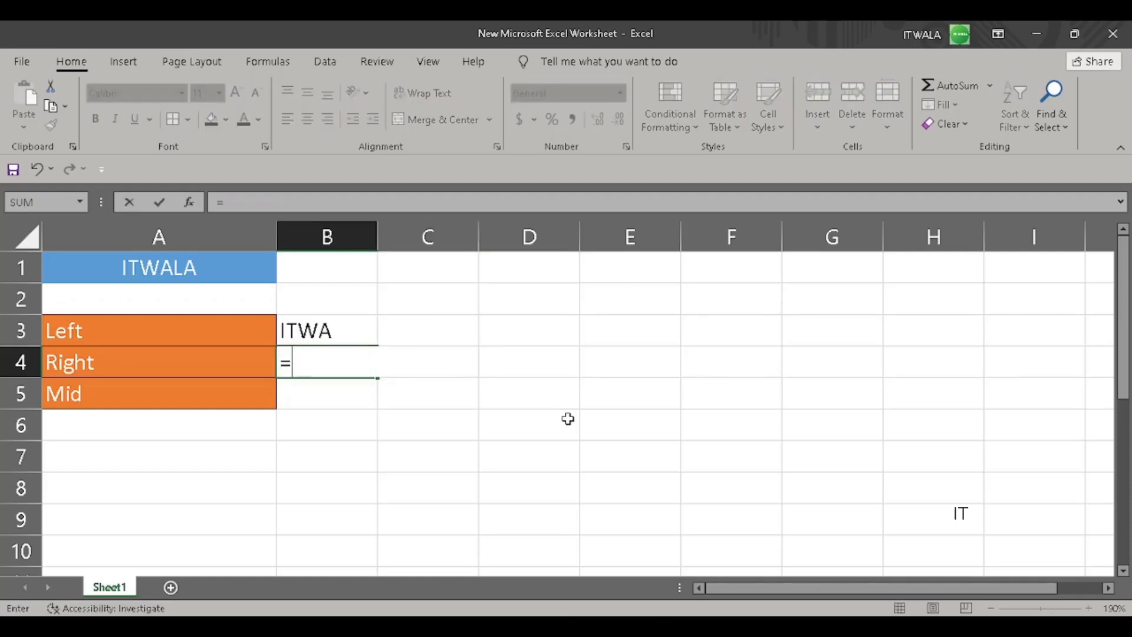
key("Tab")
key("Up")
key("Up")
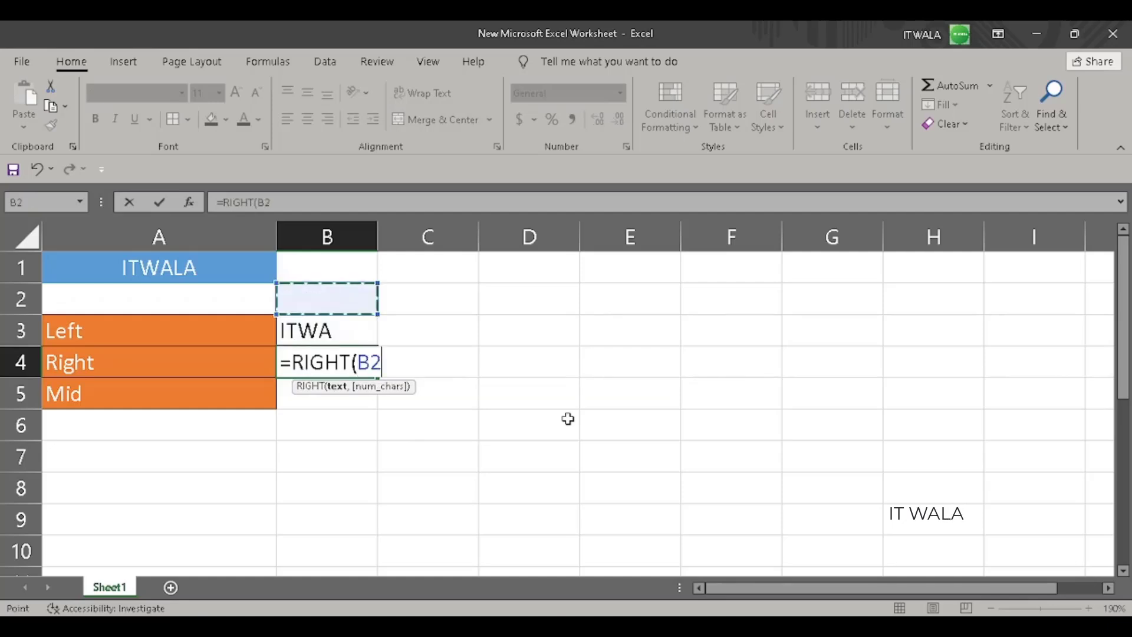
key("Up")
key("Left")
type(",2)")
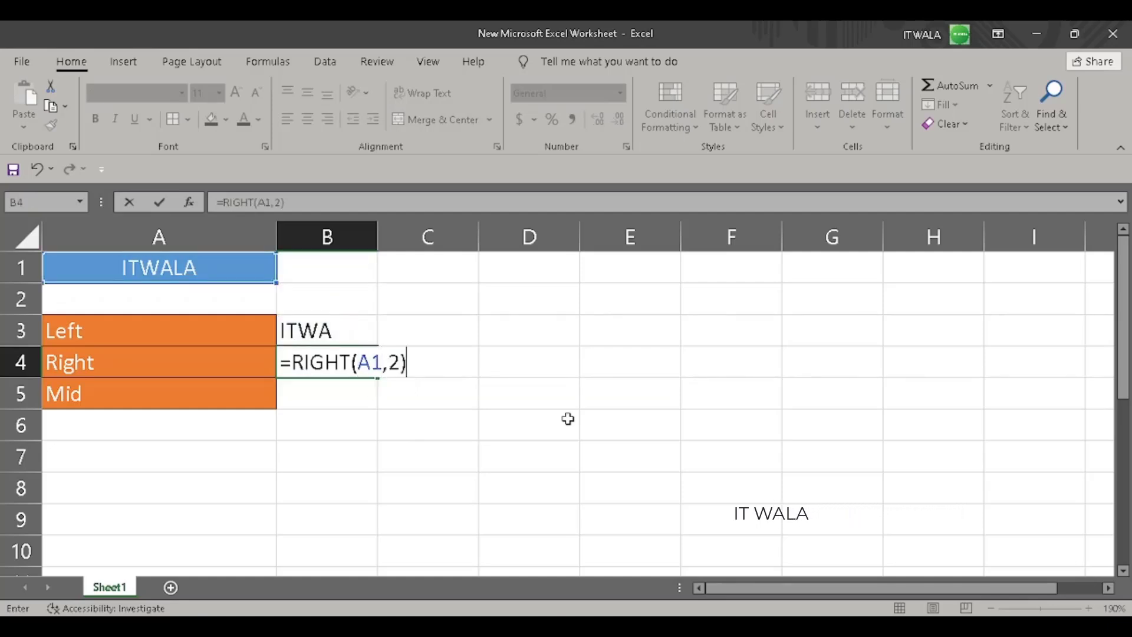
key("Tab")
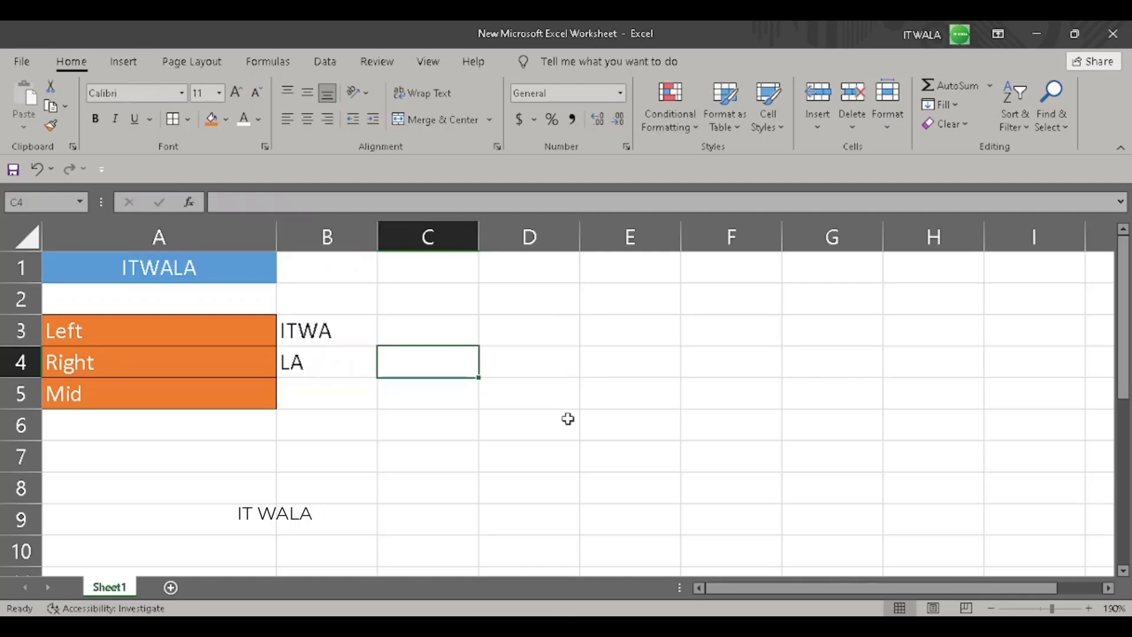
Change B4 to =RIGHT(A1,3) so it returns "ALA".
key("Left")
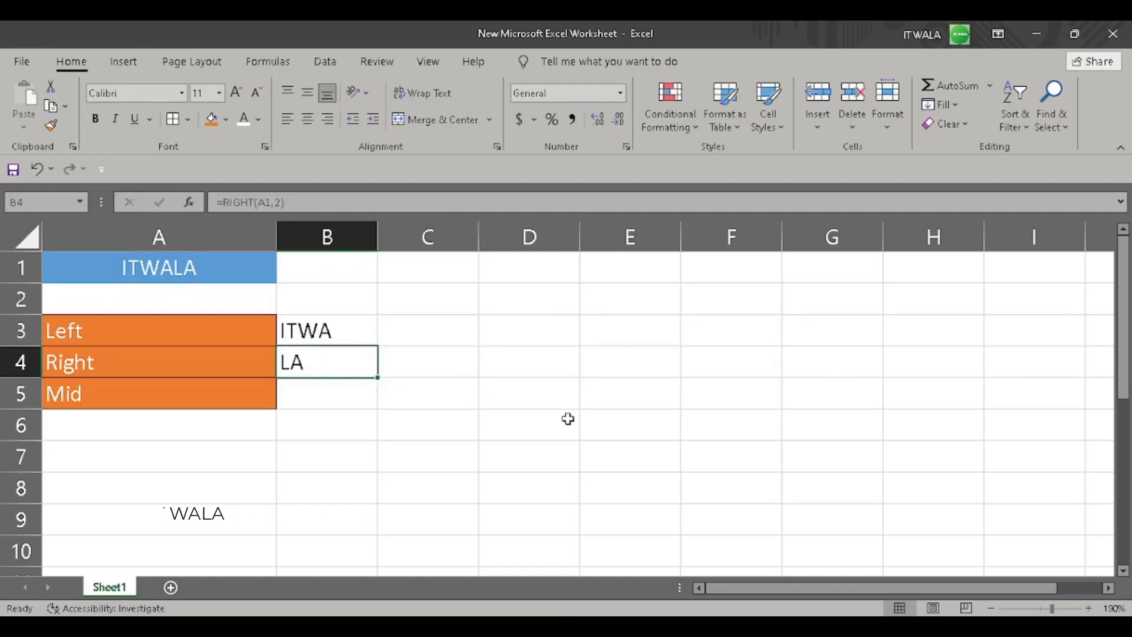
type("=ri")
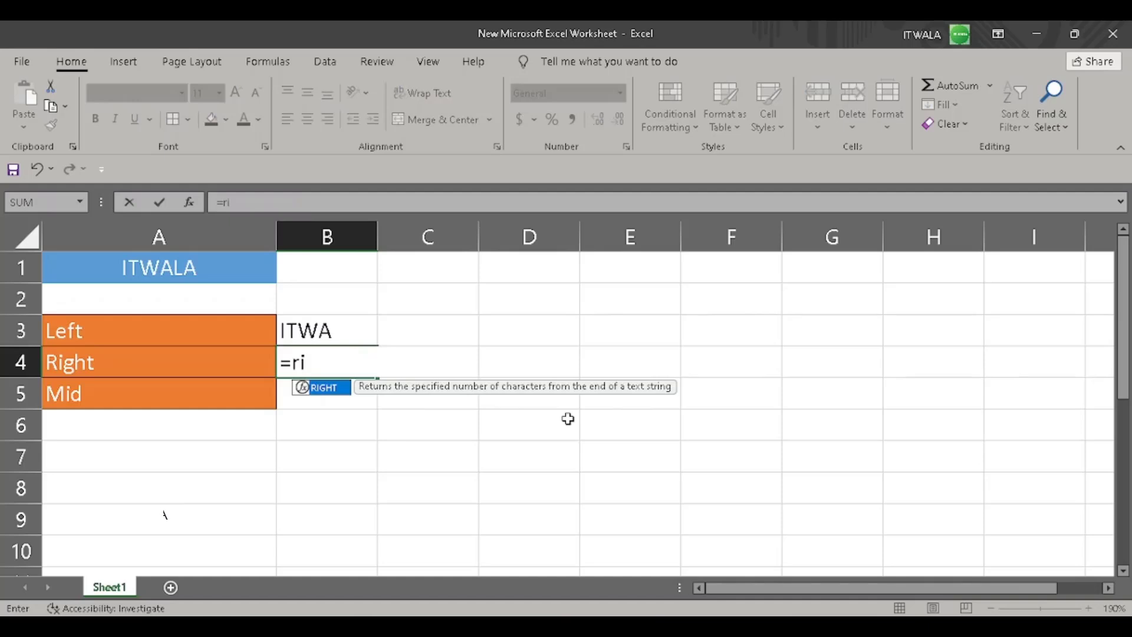
key("Tab")
key("Up")
key("Up")
key("Up")
key("Left")
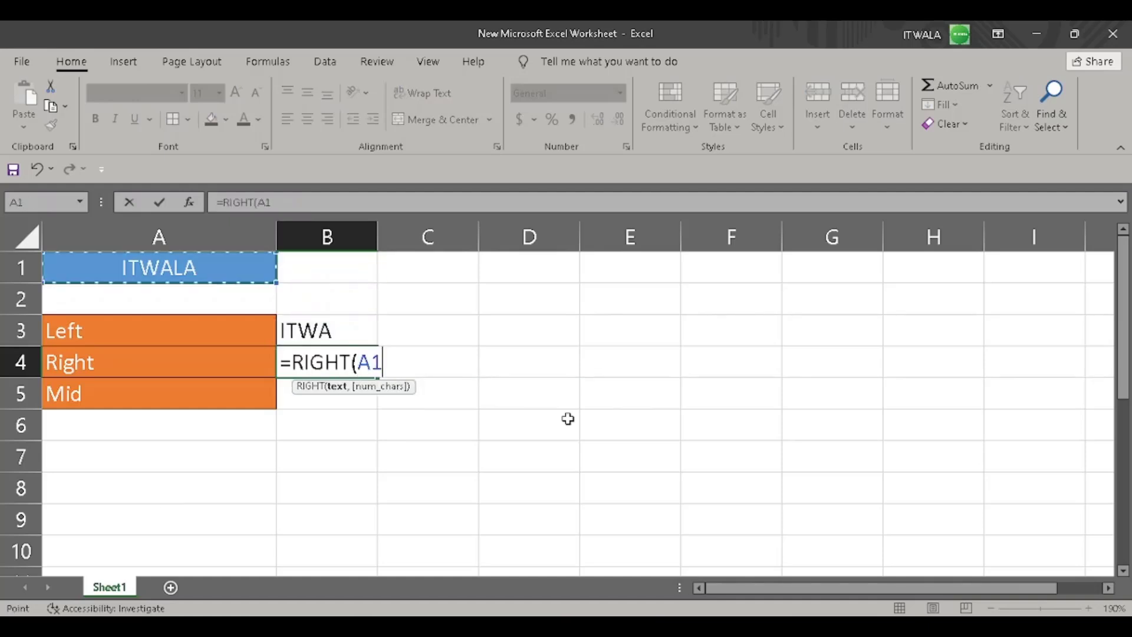
type(",3")
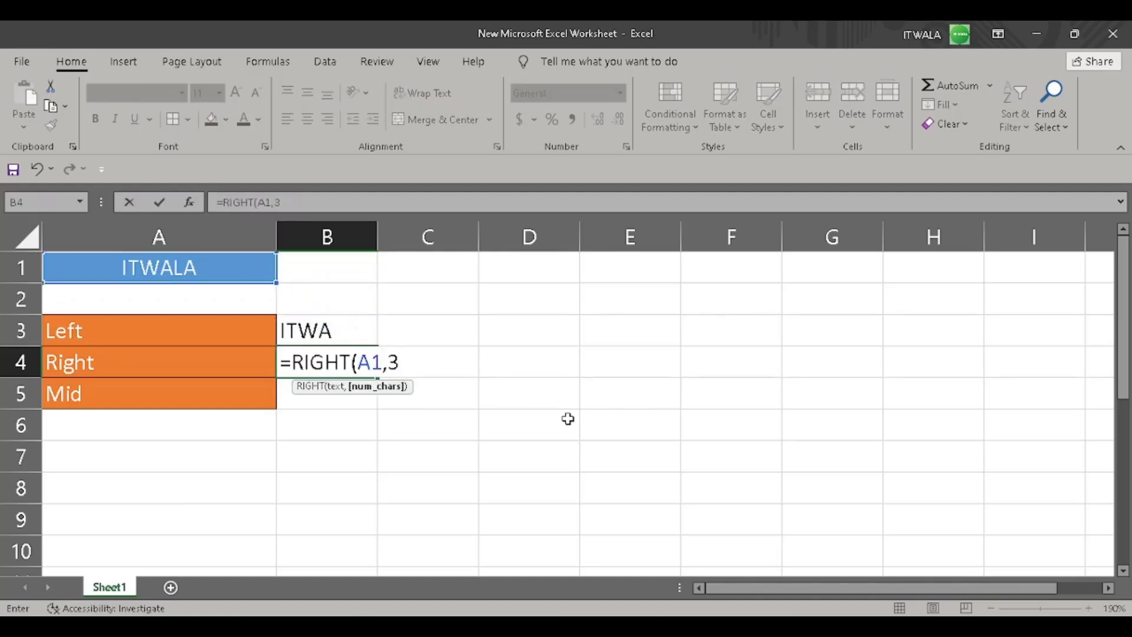
type(")")
key("Tab")
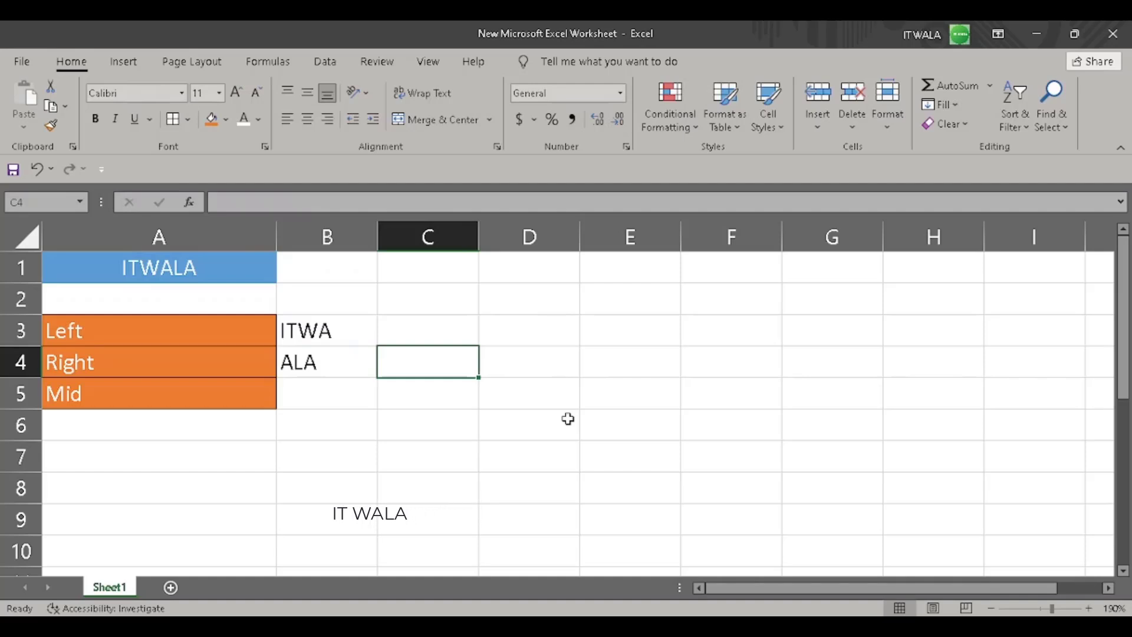
Type =MID(A1,3,3) into B5, taking three characters from position 3.
key("Down")
key("Left")
type("=mid")
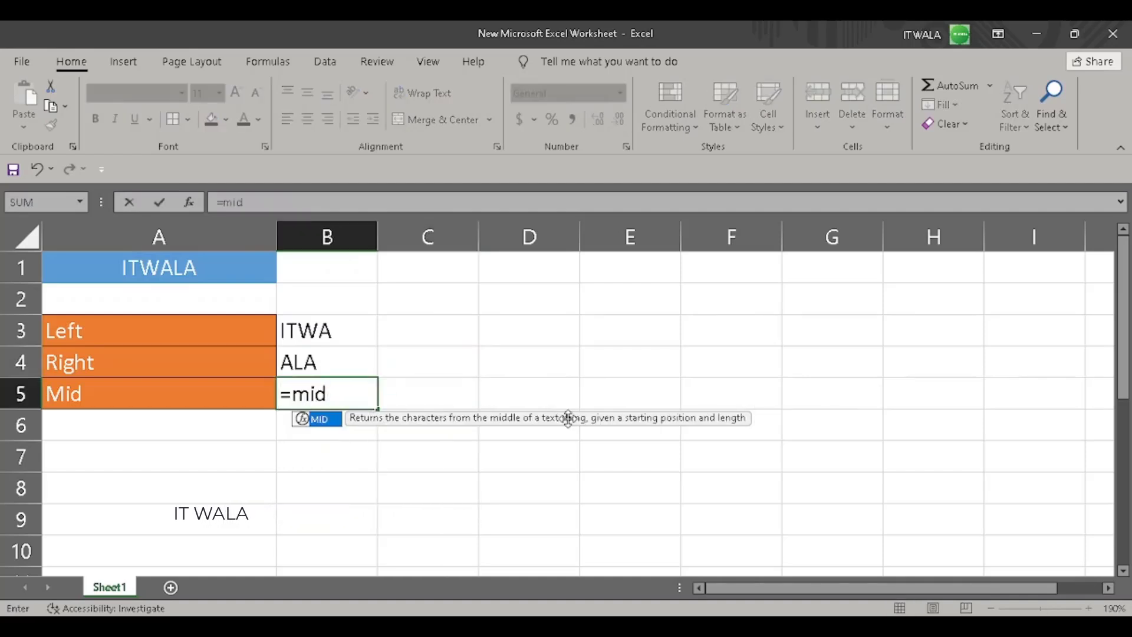
key("Tab")
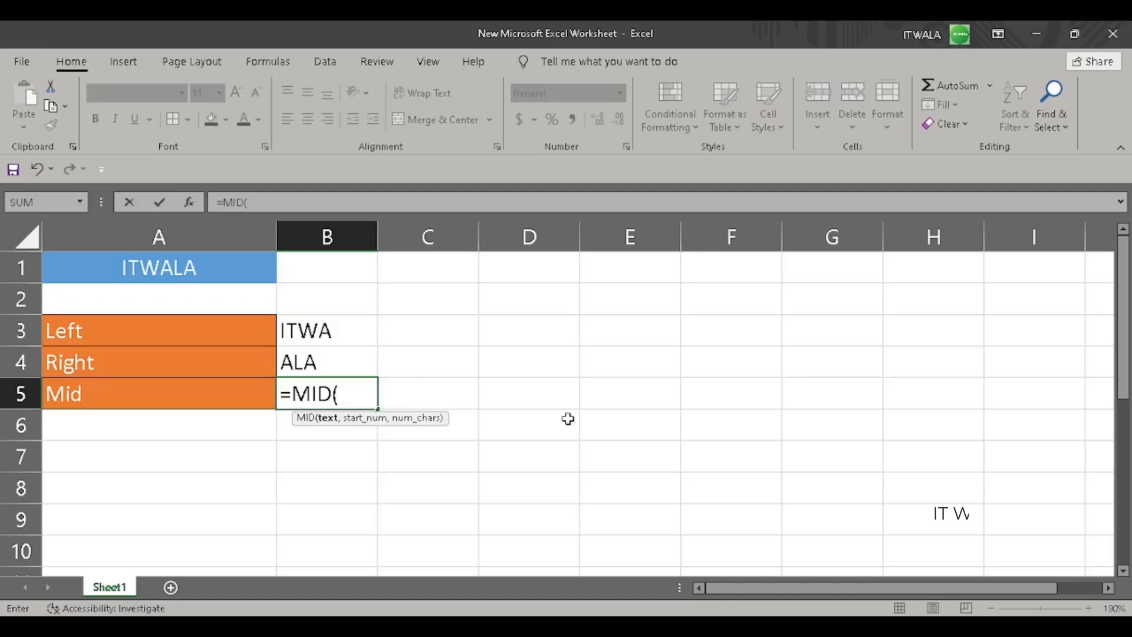
key("Up")
key("Up")
key("Left")
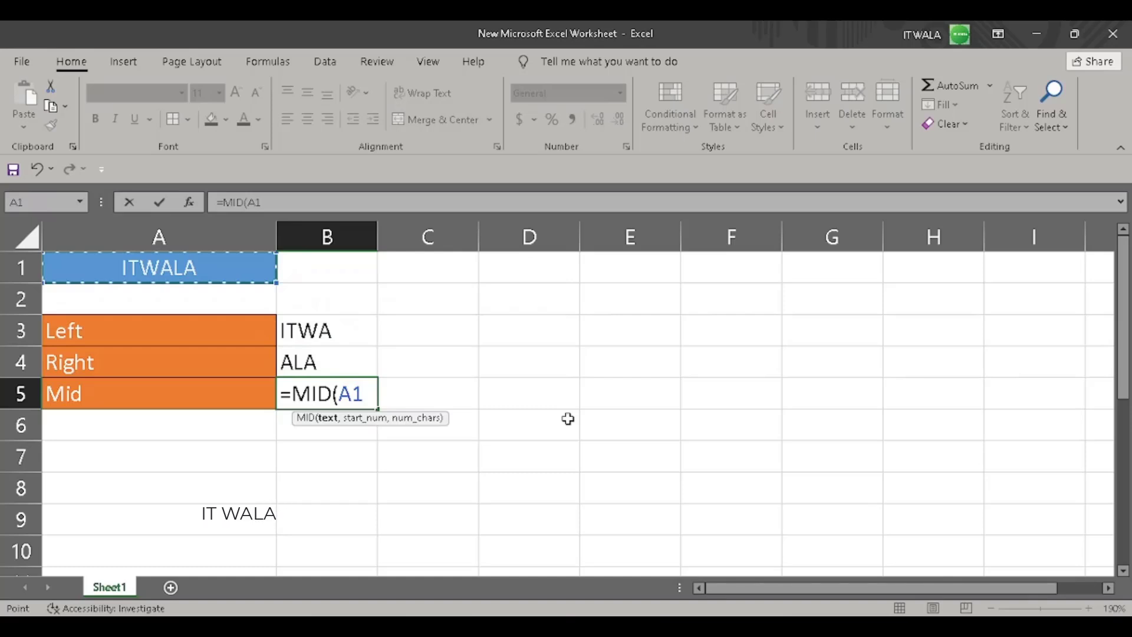
type(",3")
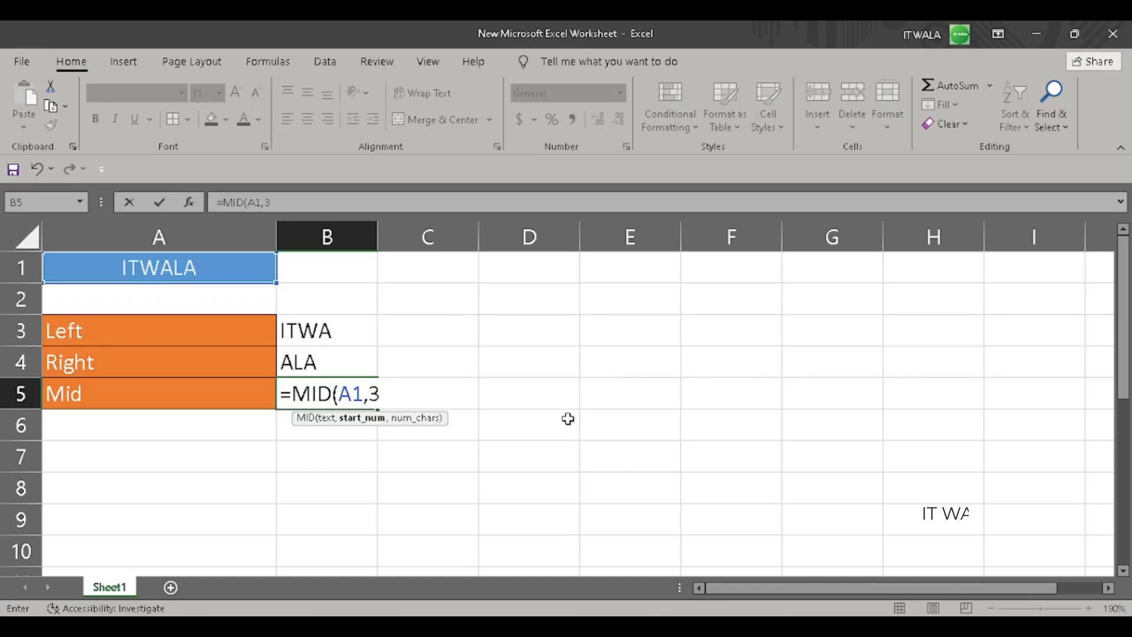
type(",")
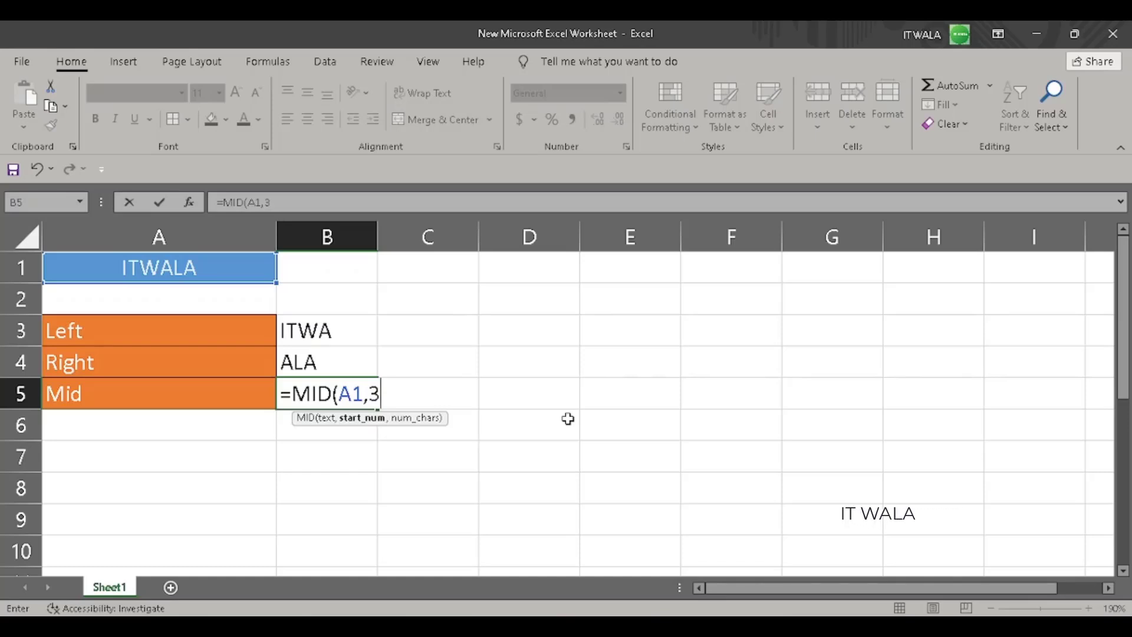
type("3")
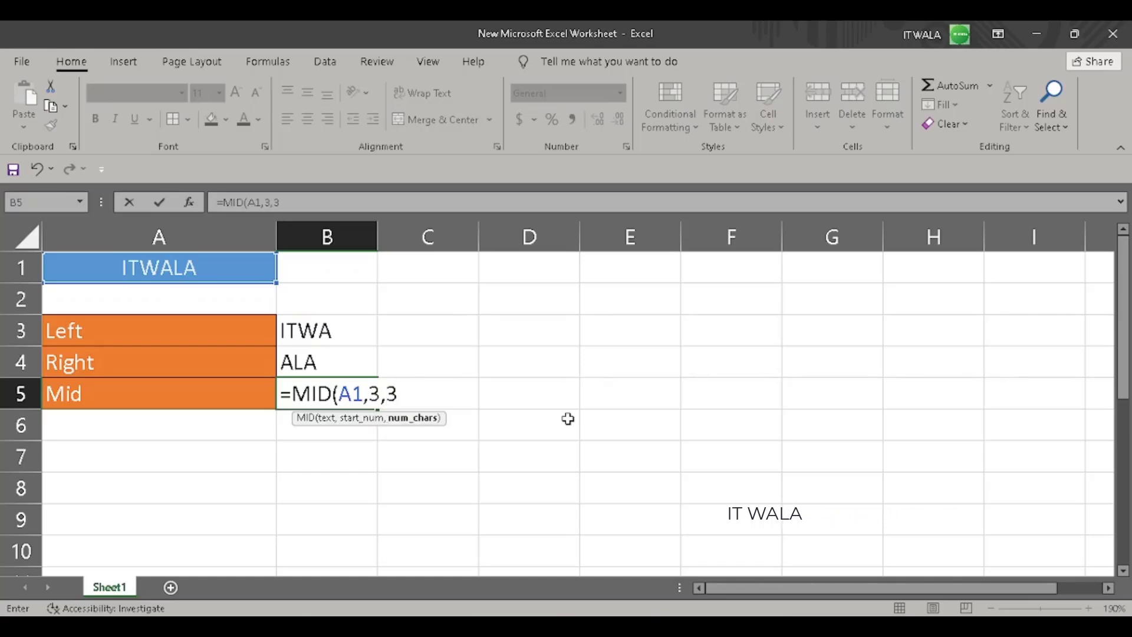
type(")")
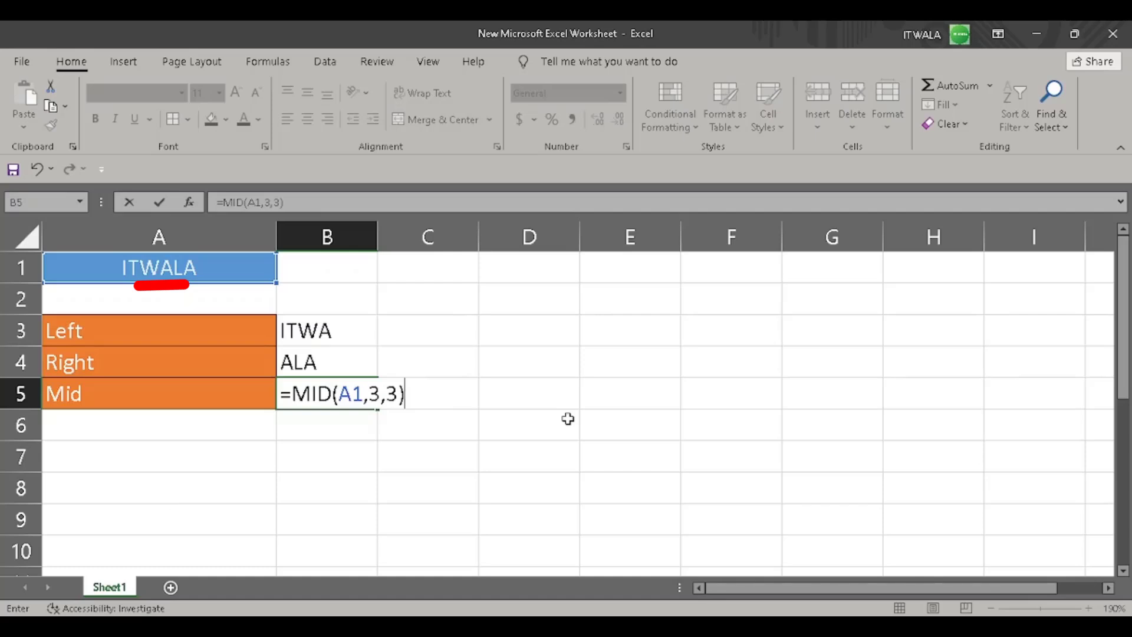
Commit =MID(A1,3,3) in B5 to show "WAL" and return to B5.
key("Tab")
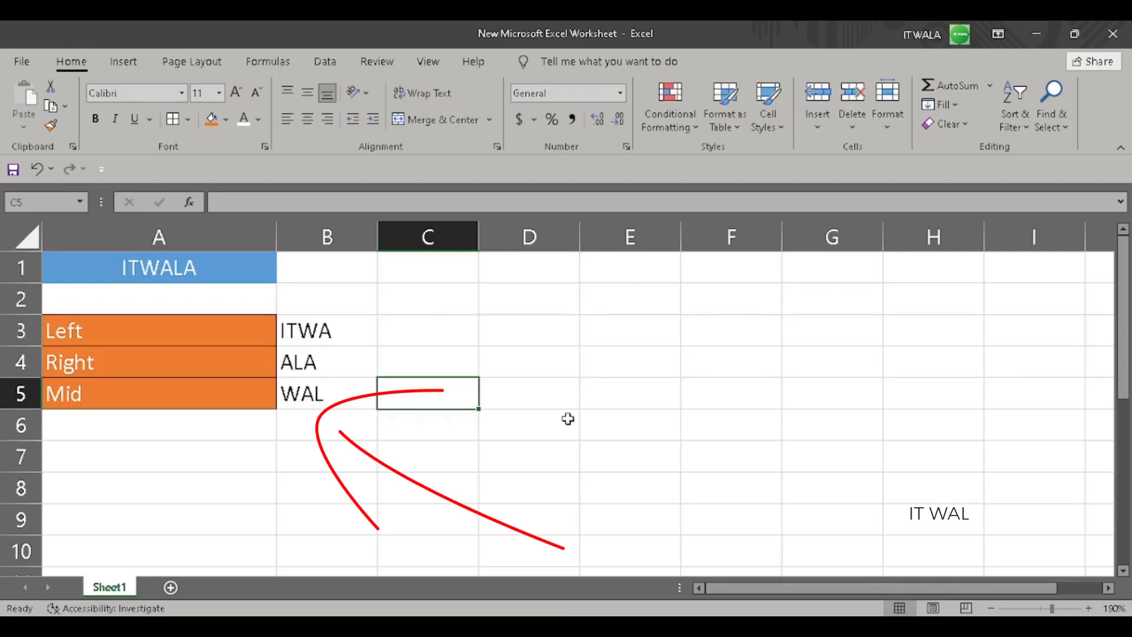
key("Left")
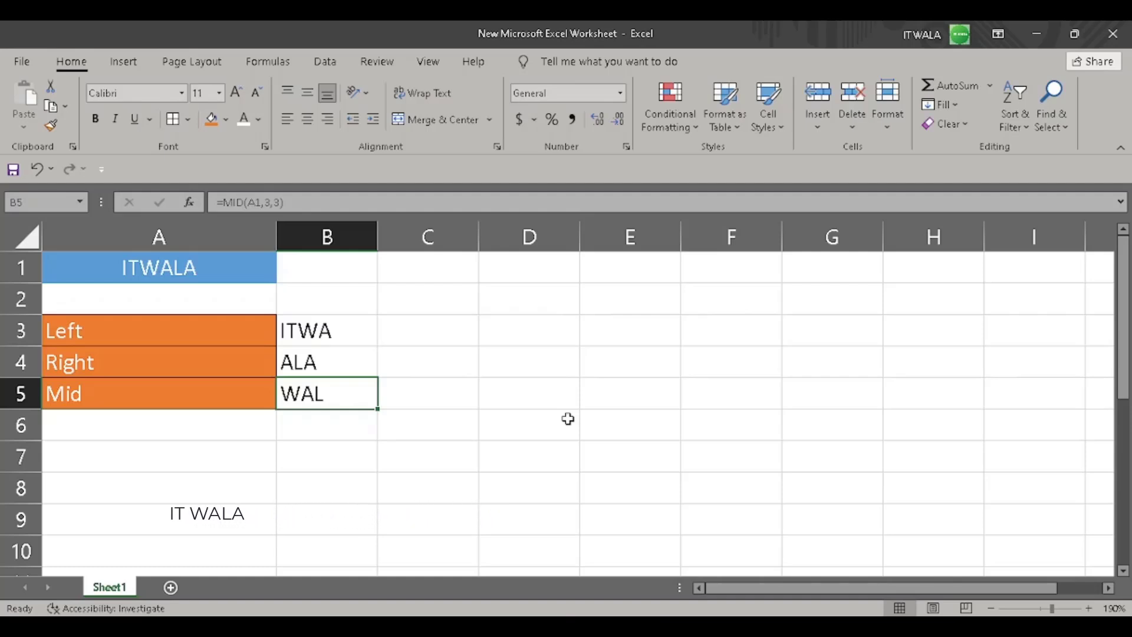
Rewrite B5 as =MID(A1,2,2) so it returns "TW".
type("=mi")
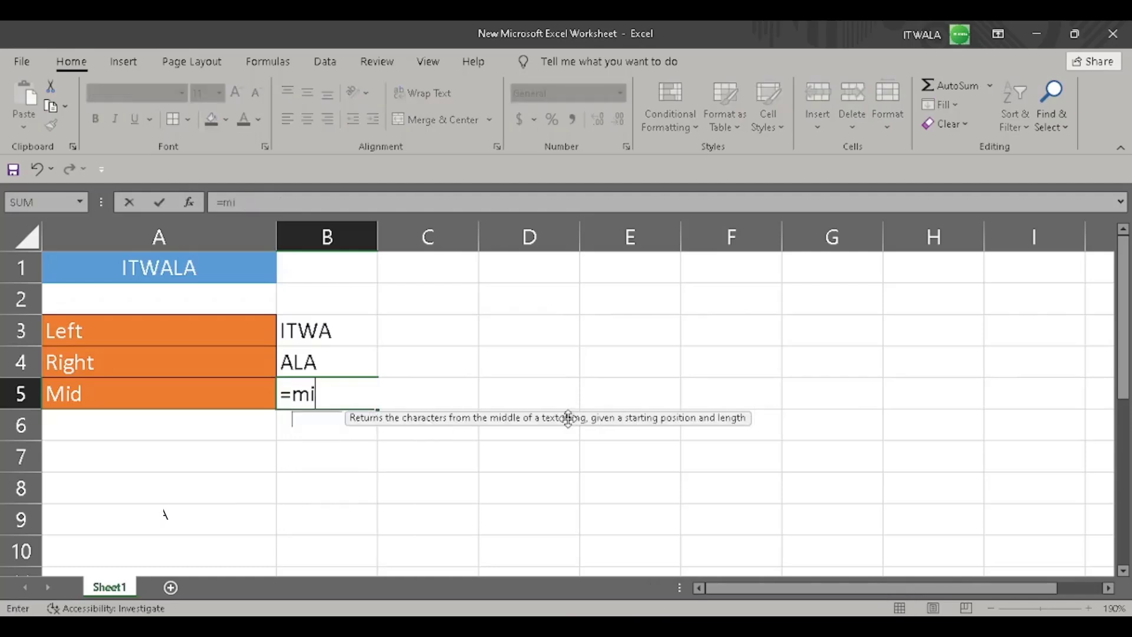
key("Tab")
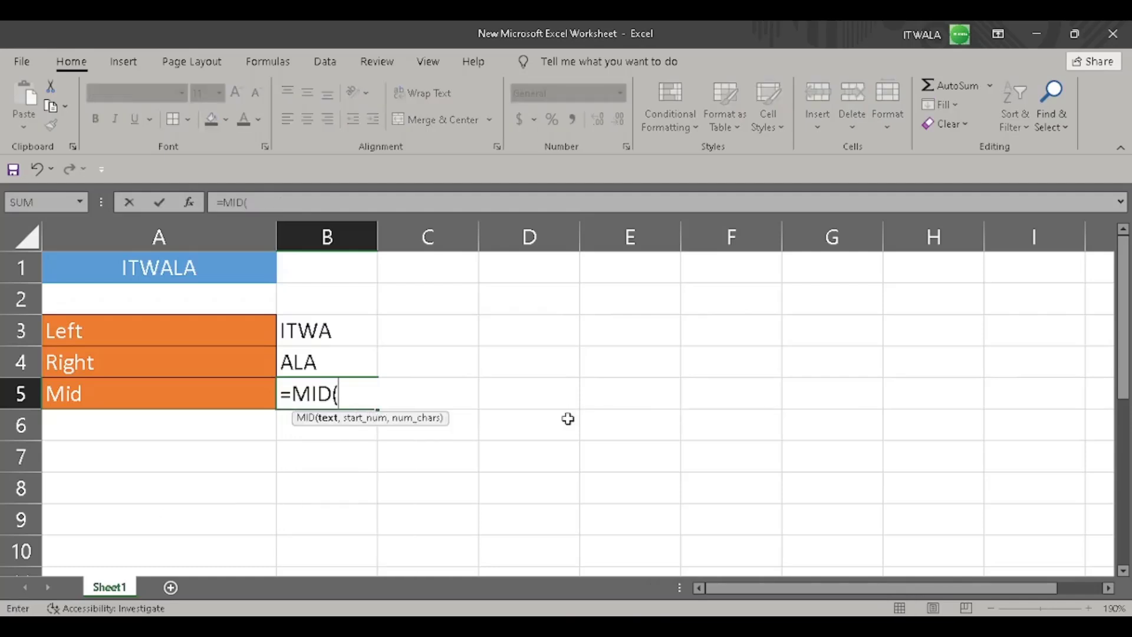
key("Up")
key("Up")
key("Up")
key("Up")
key("Left")
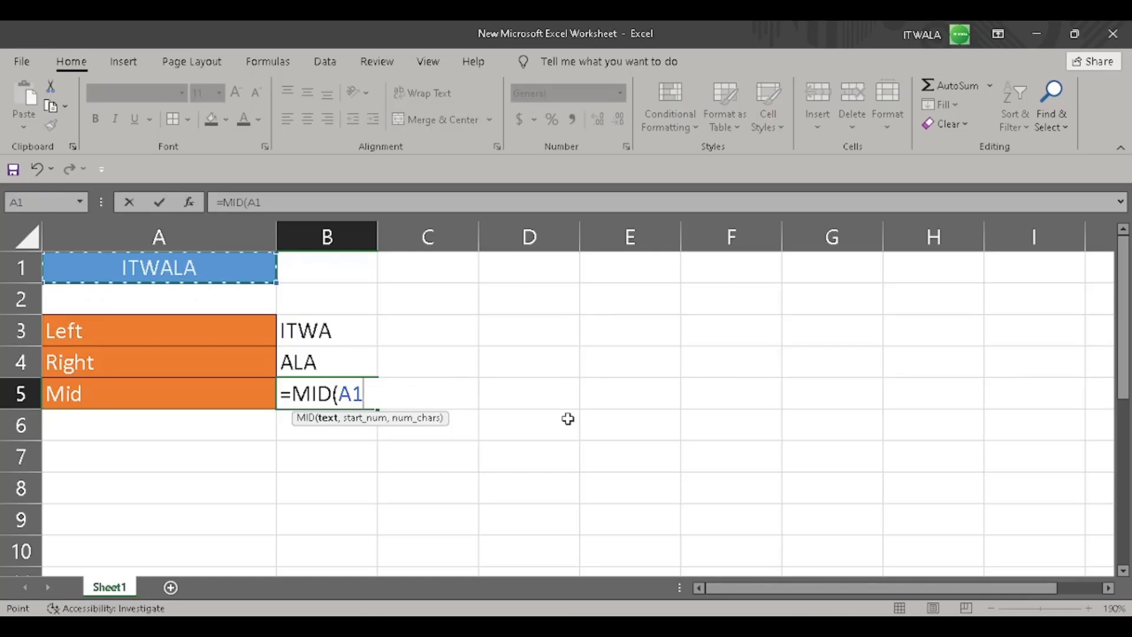
type(",")
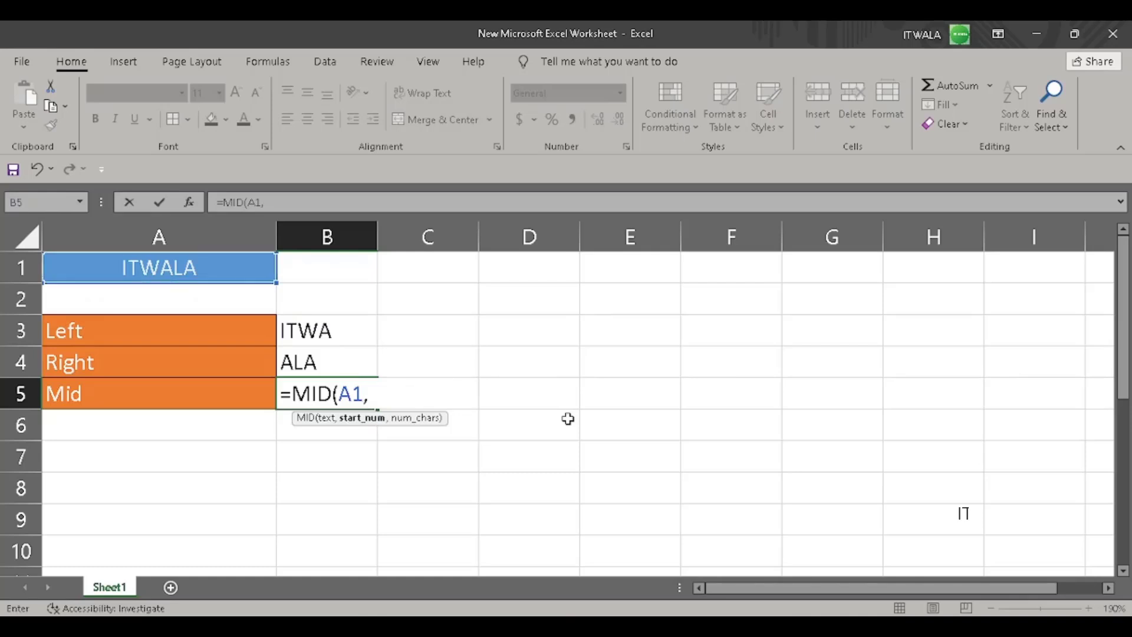
type("2,2")
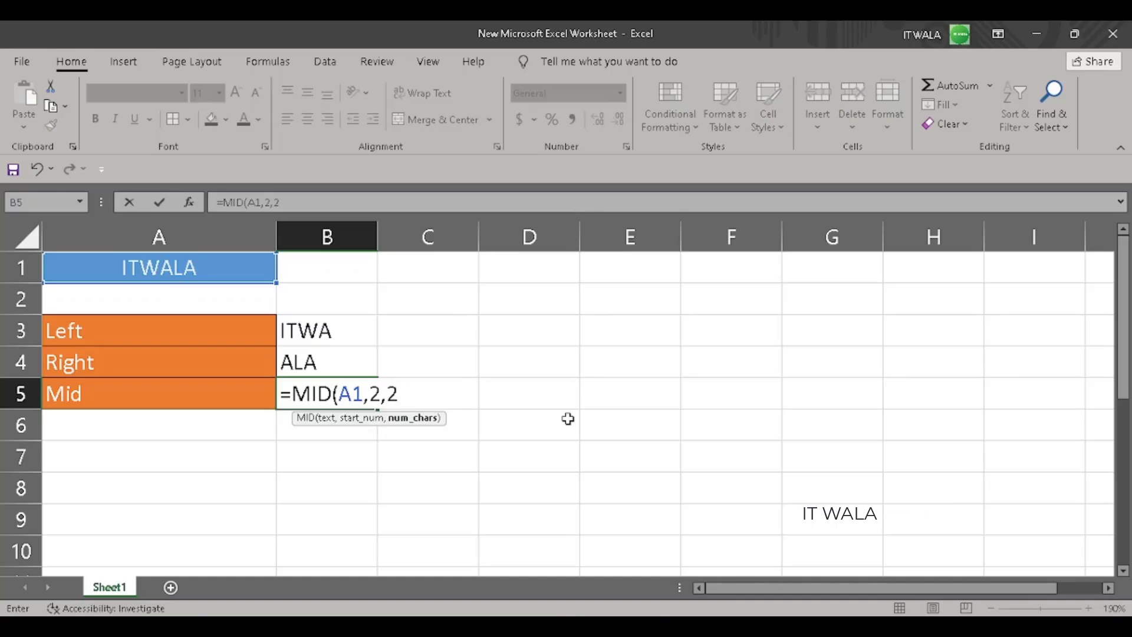
type(")")
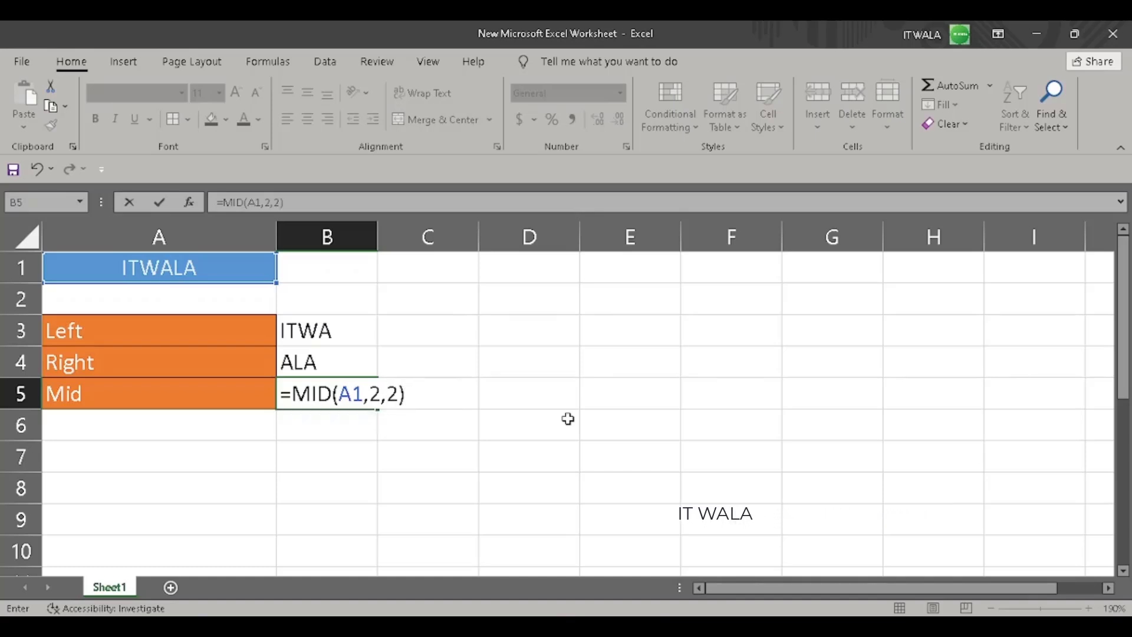
key("Tab")
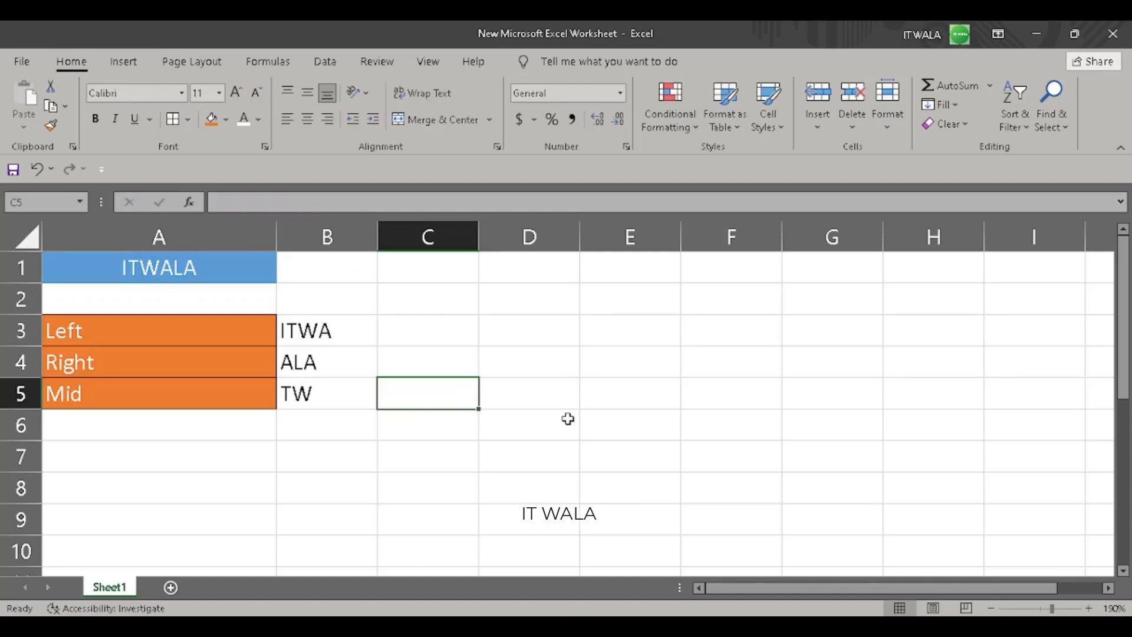